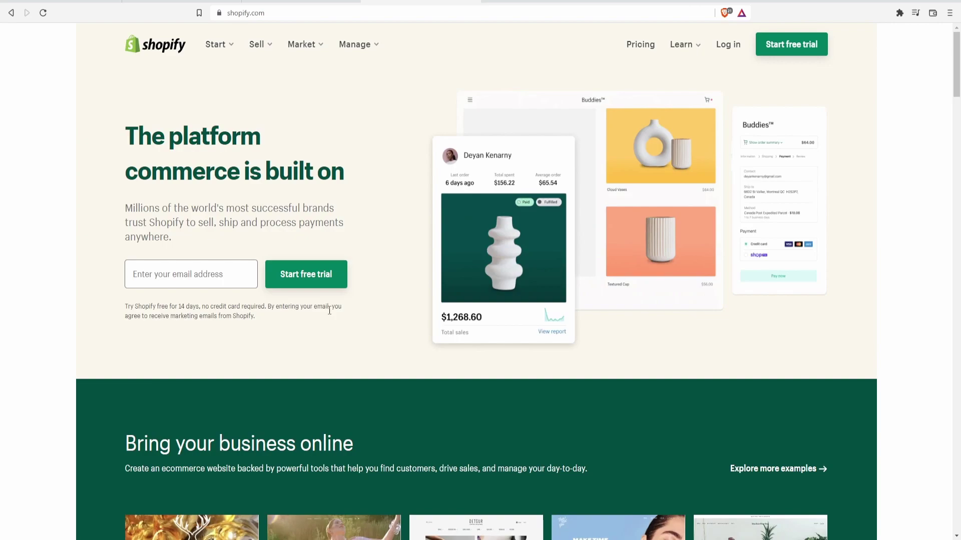
Check the Earnings Whispers weekly calendar, and review SHOP's market cap, PE and share price in the Finances spreadsheet.
left_click(320, 1)
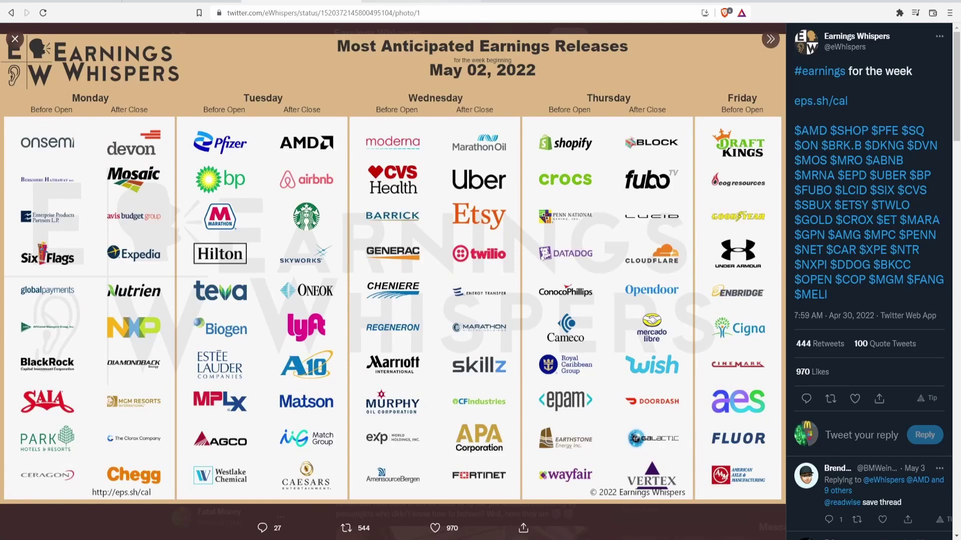
left_click(406, 1)
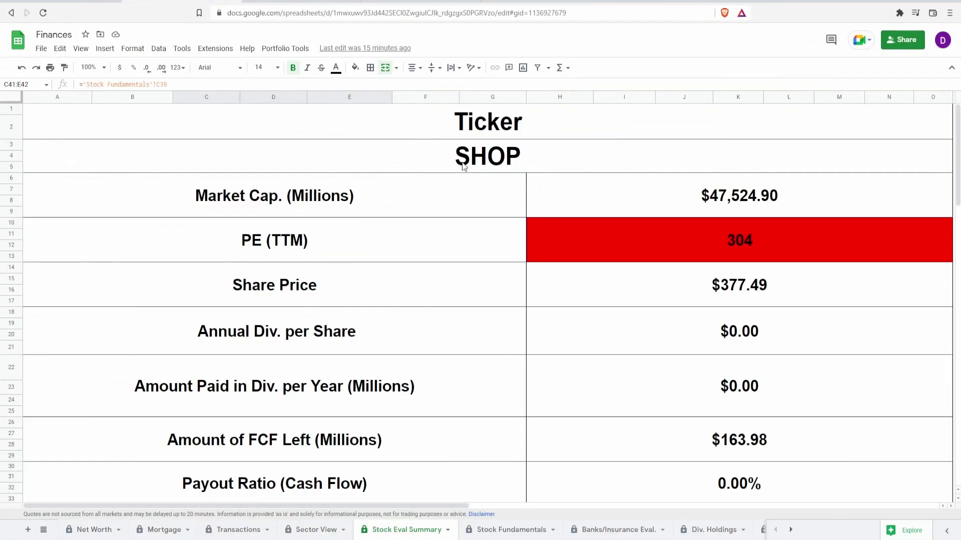
left_click(520, 156)
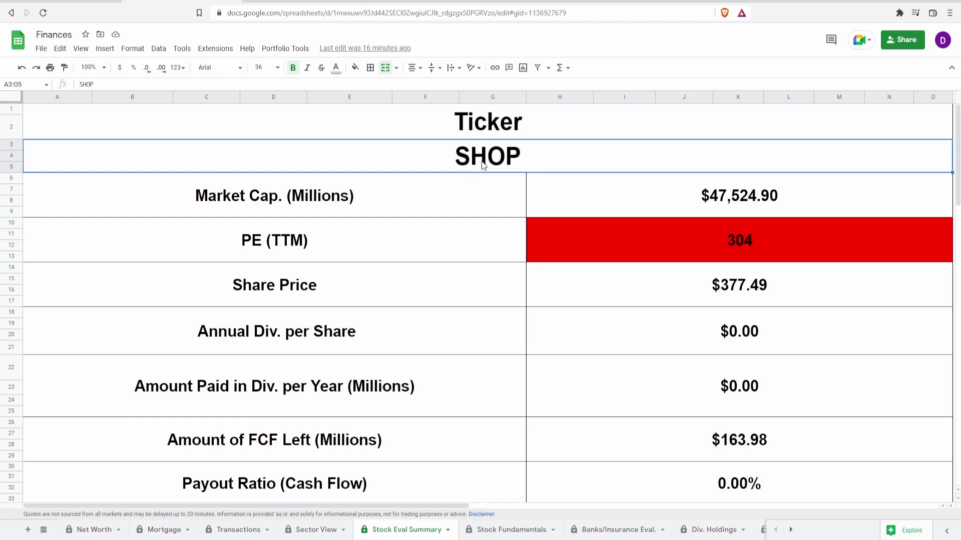
left_click(615, 207)
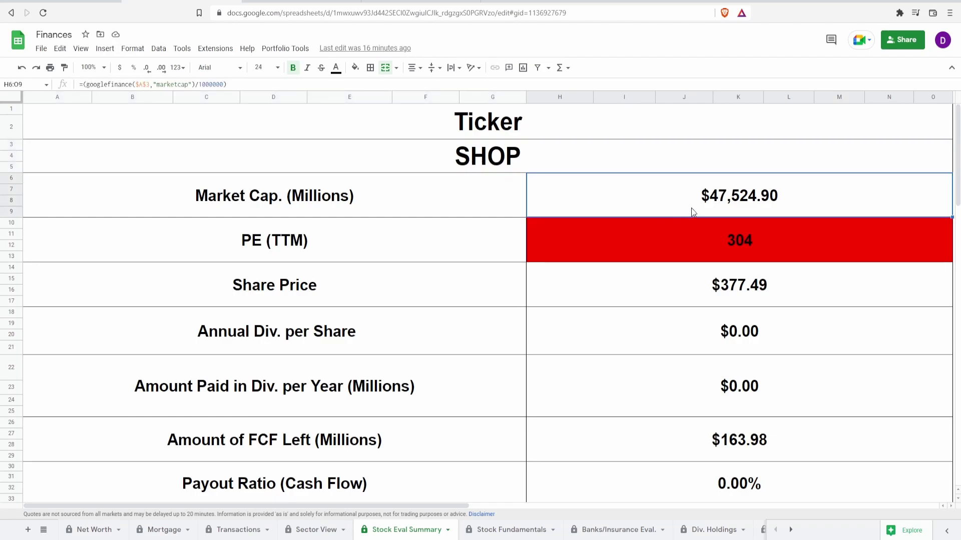
left_click(696, 248)
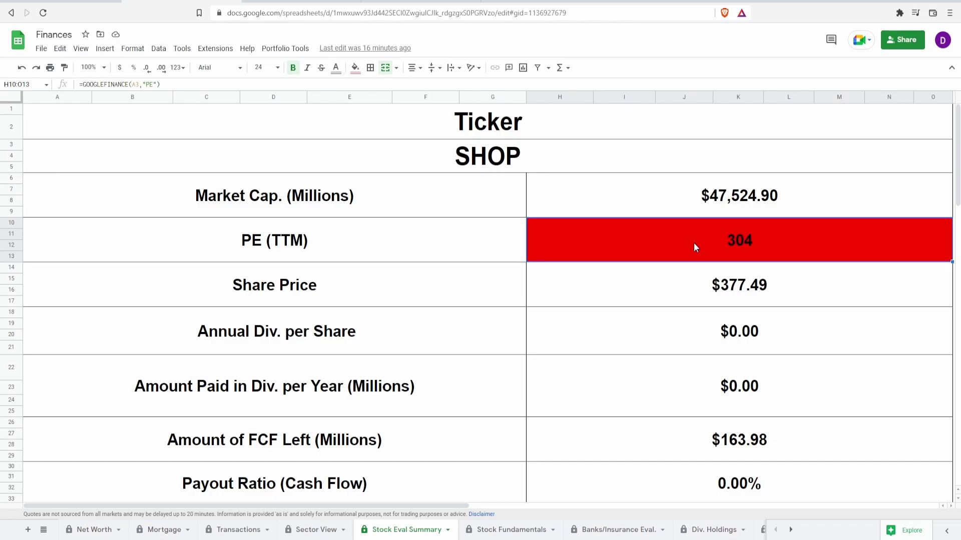
left_click(697, 299)
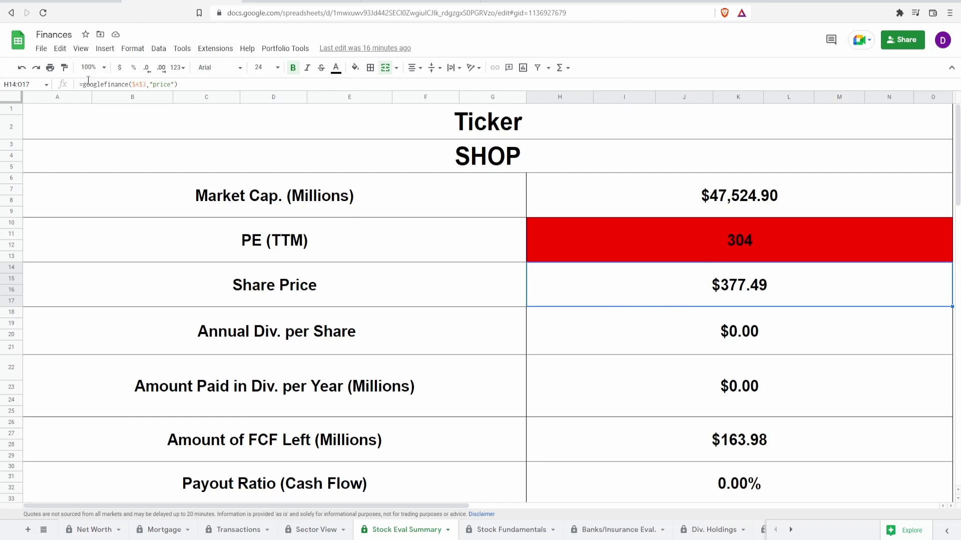
Switch to Shopify's Seeking Alpha page and show its year-to-date price chart on a percentage scale.
key("ctrl+Tab")
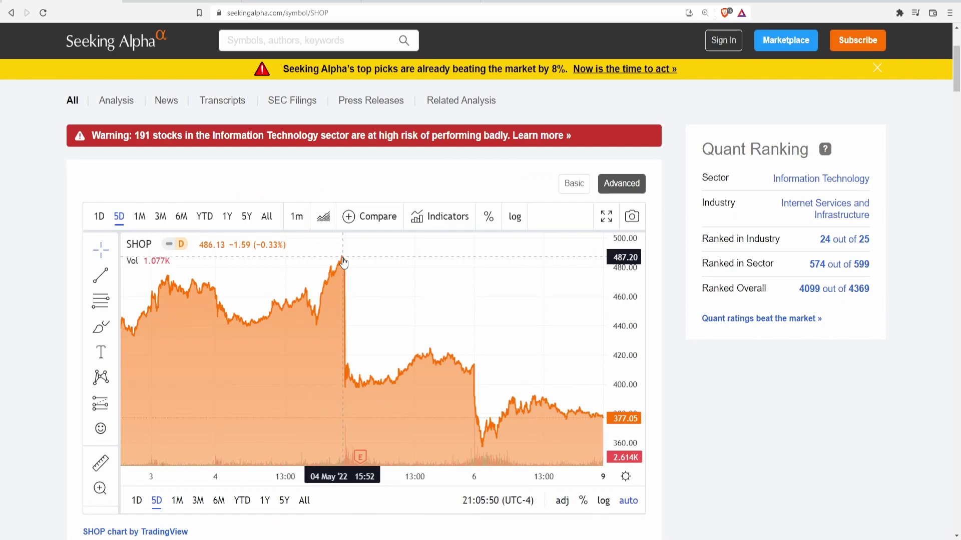
scroll(766, 375, "up", 3)
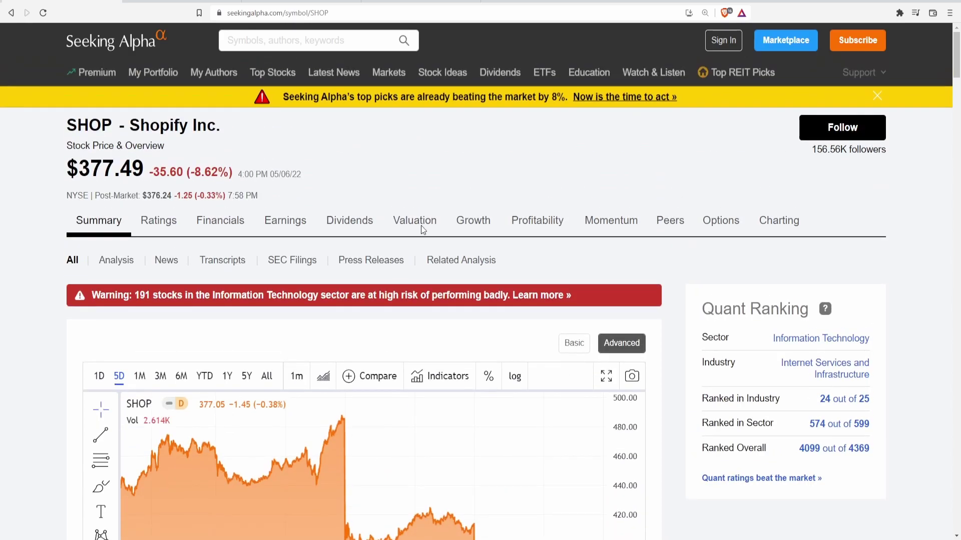
scroll(715, 280, "down", 3)
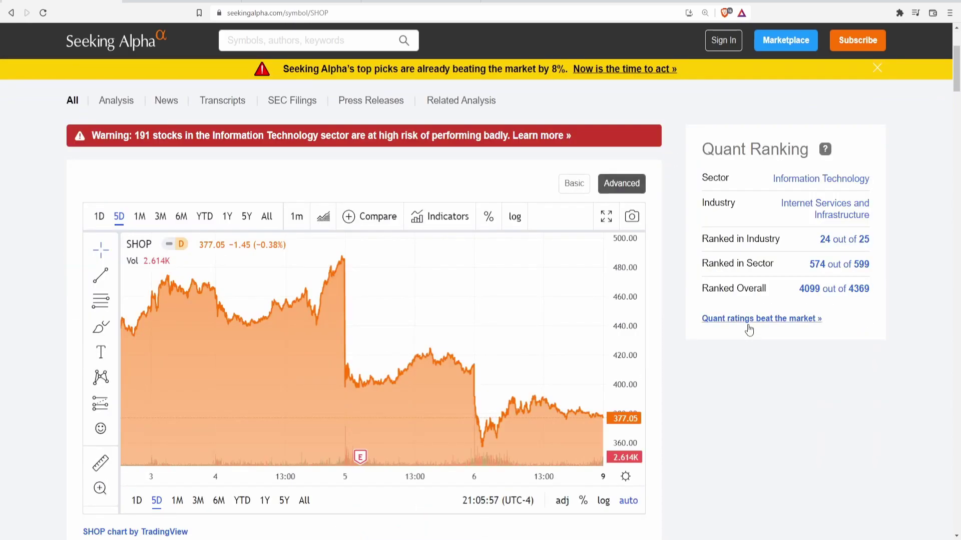
left_click(204, 216)
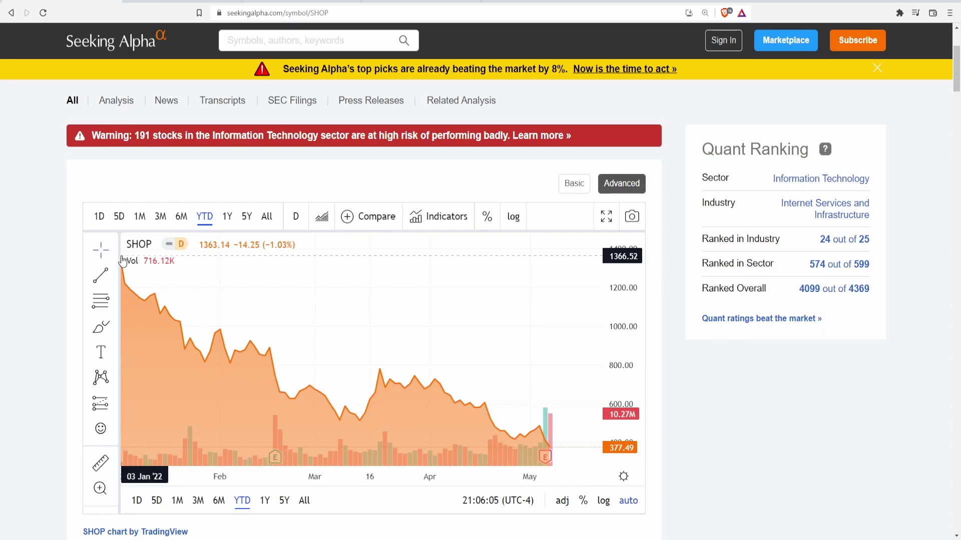
key("alt+p")
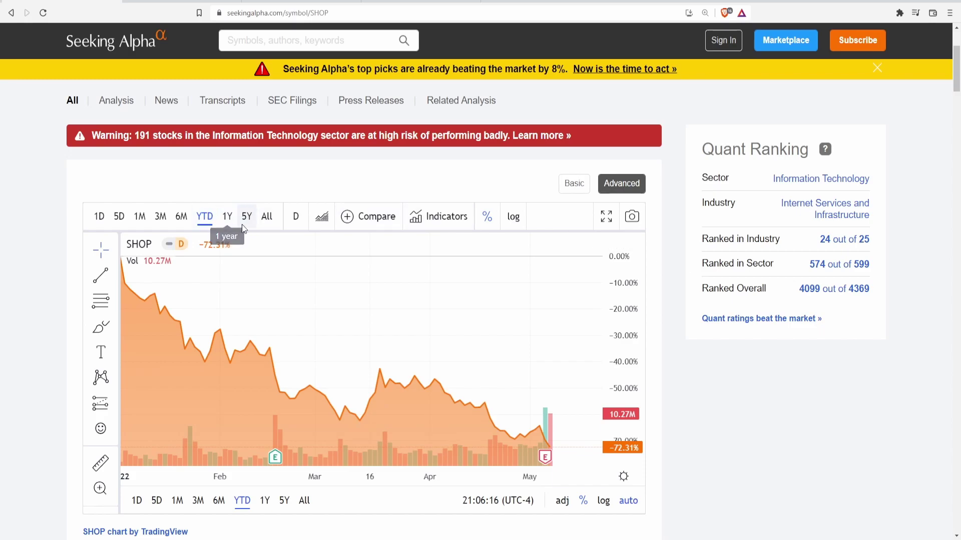
Highlight the 52-week high in the Basic price overview of SHOP.
scroll(235, 199, "up", 2)
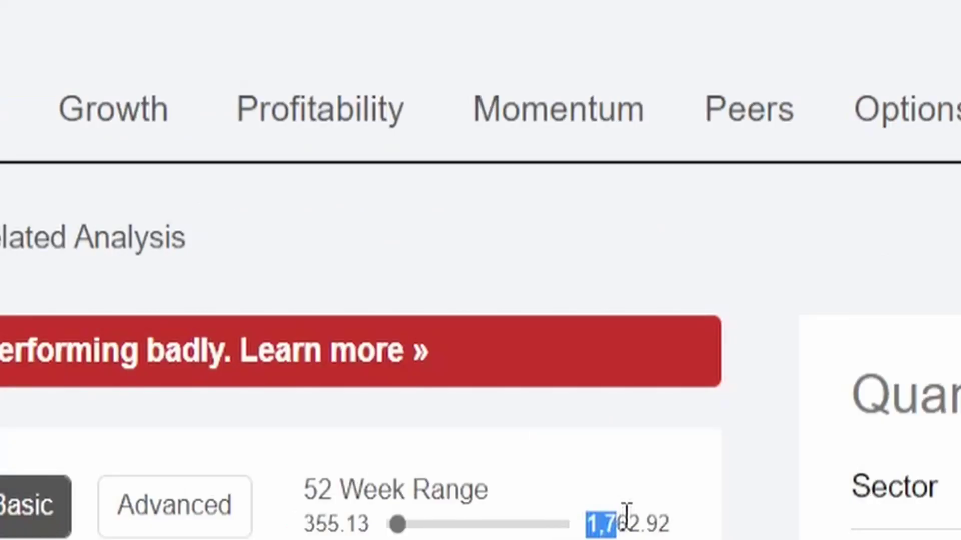
left_click_drag(626, 513, 665, 521)
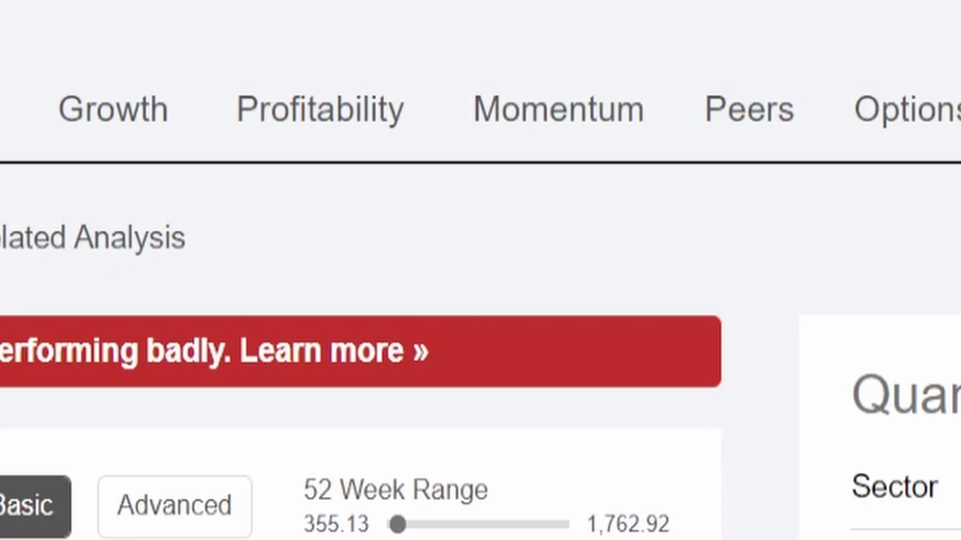
scroll(189, 461, "down", 1)
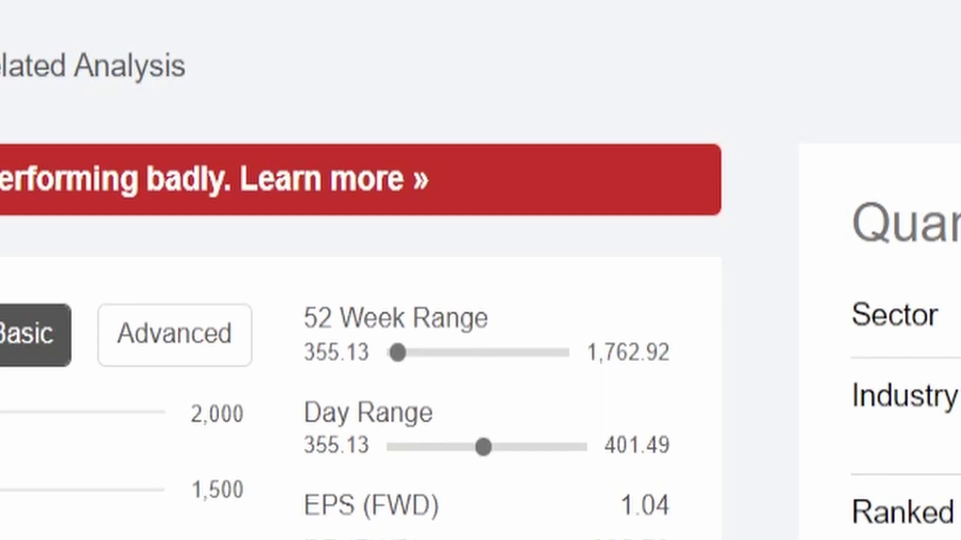
left_click_drag(601, 350, 667, 373)
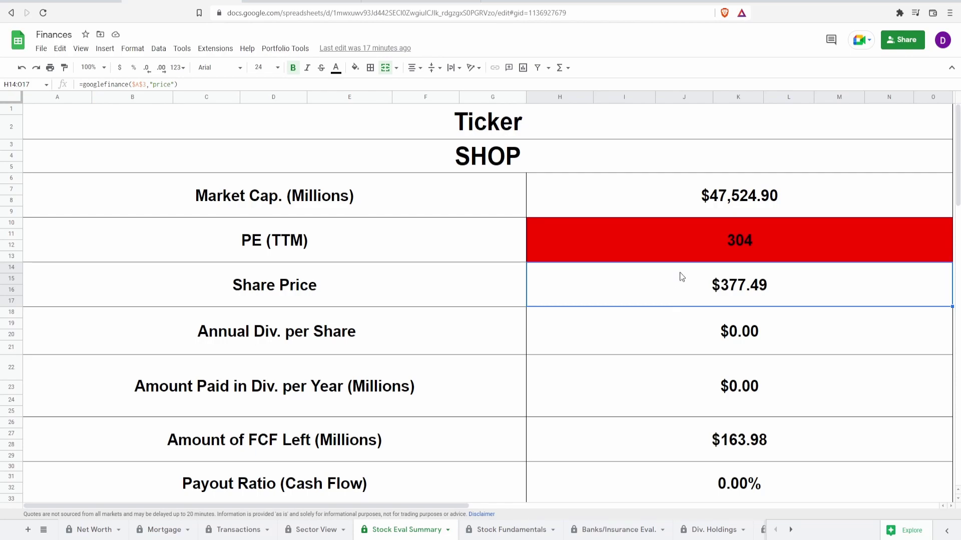
Return to the Finances spreadsheet and review SHOP's PE, share price and annual dividend per share.
key("Up")
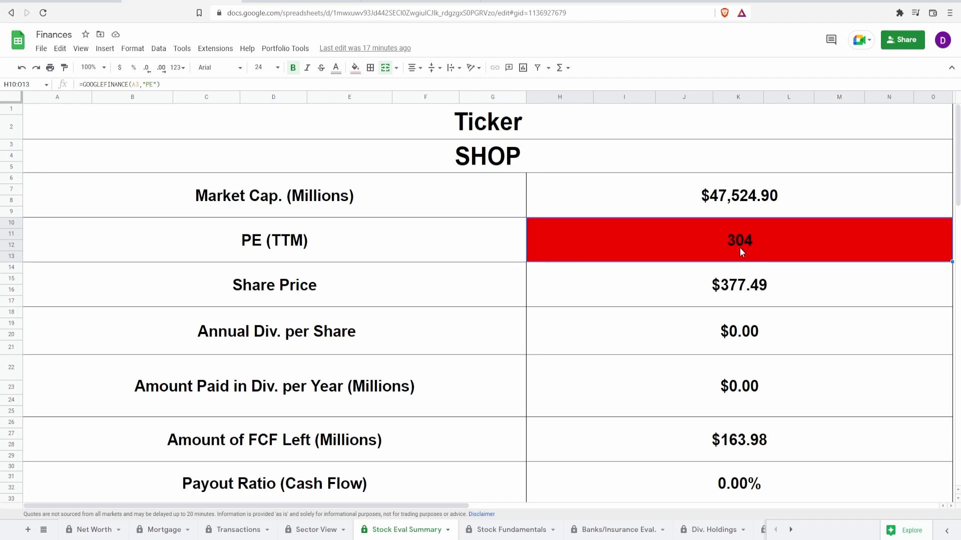
left_click(714, 292)
left_click(707, 324)
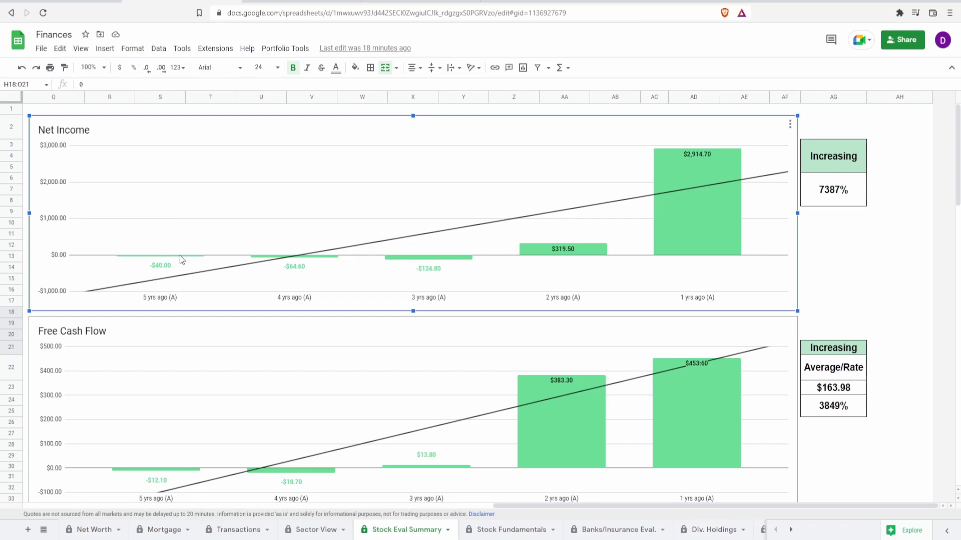
Examine the yearly bars of the Net Income chart and the five-year growth percentage beside it.
mouse_move(161, 270)
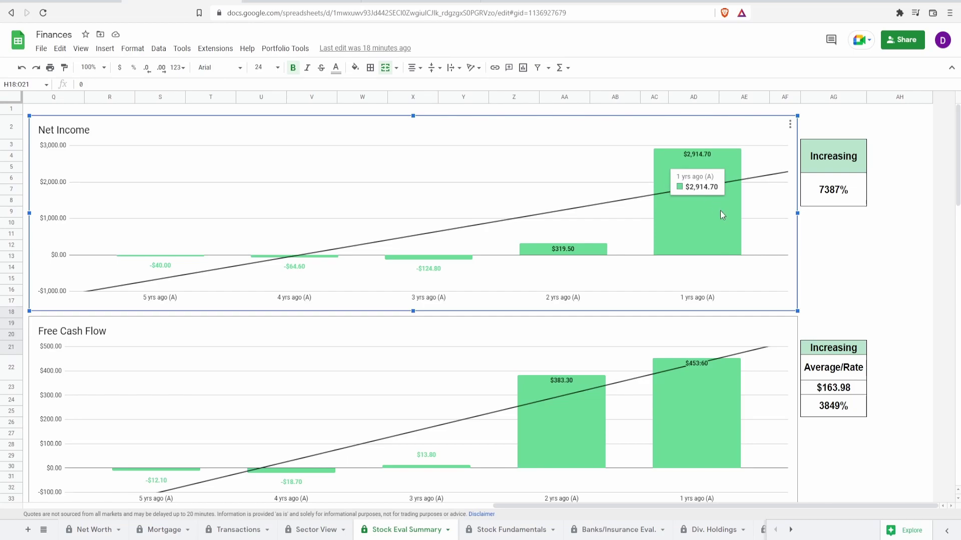
left_click(834, 200)
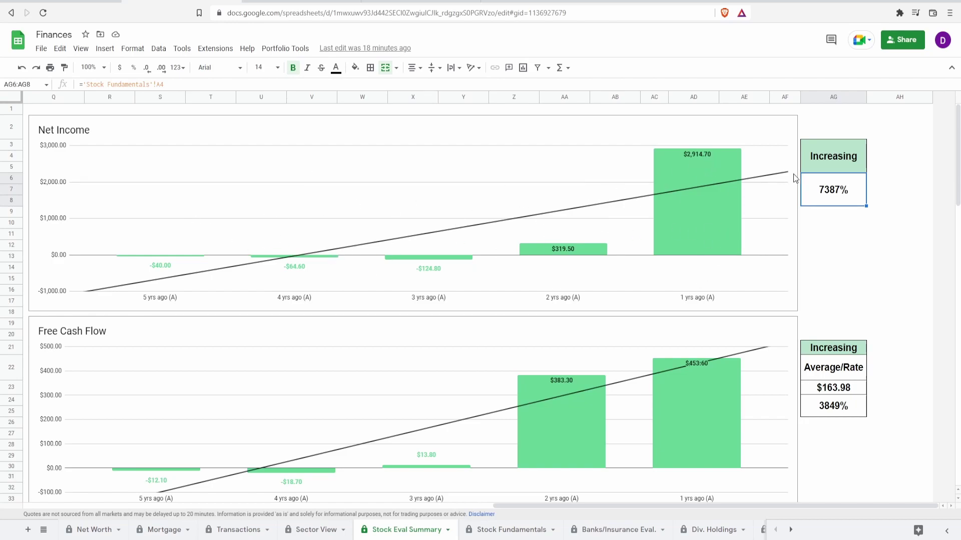
left_click(695, 188)
mouse_move(693, 220)
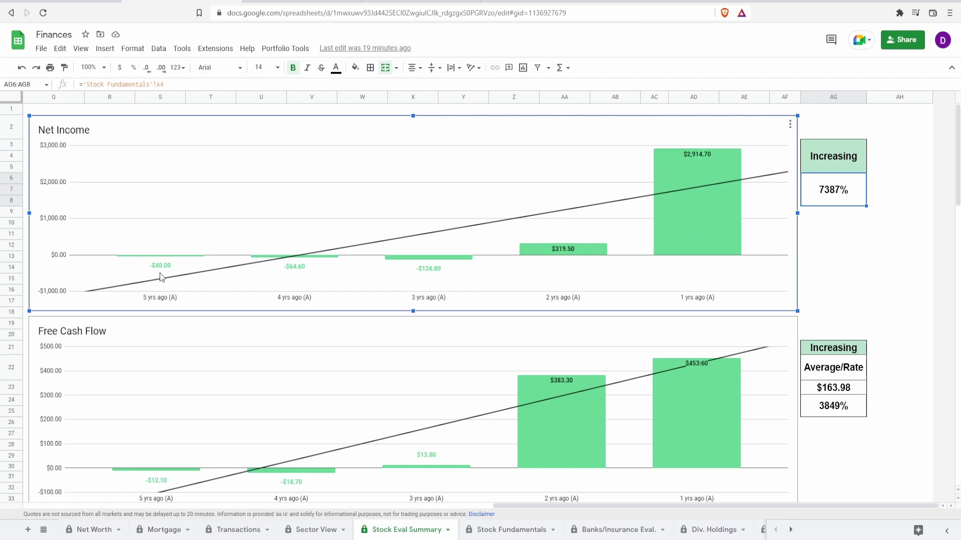
mouse_move(737, 191)
mouse_move(602, 238)
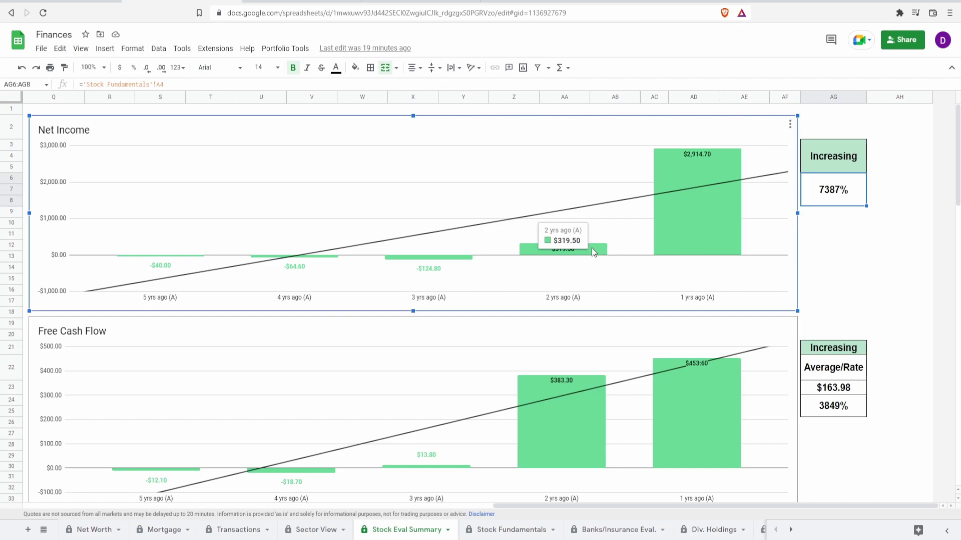
mouse_move(675, 204)
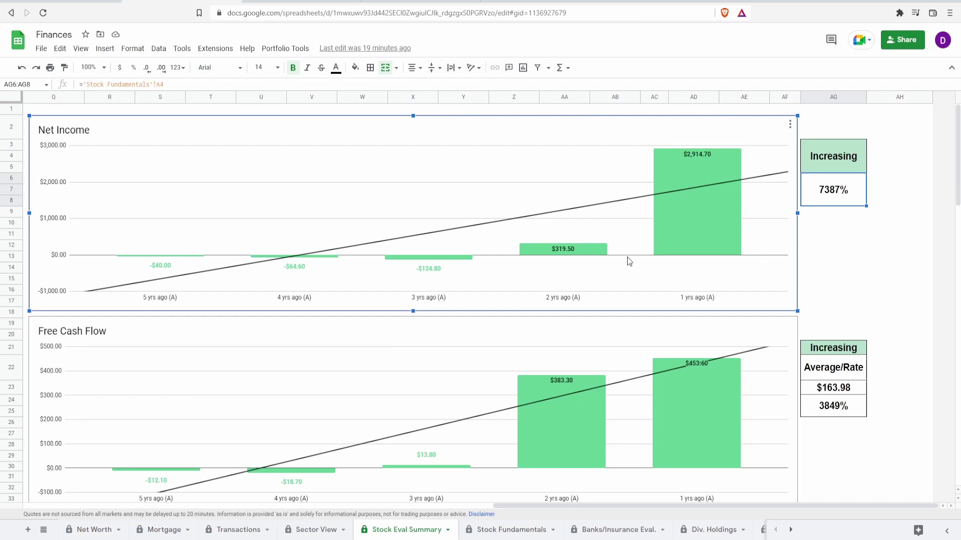
mouse_move(741, 222)
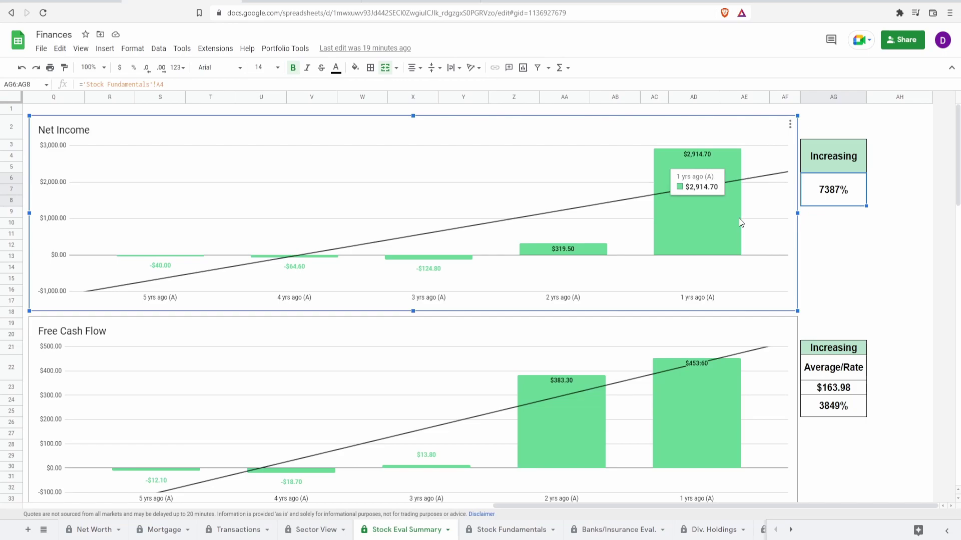
Examine the Free Cash Flow chart from five years ago to last year, with its growth rate and average.
scroll(495, 300, "down", 3)
left_click(230, 325)
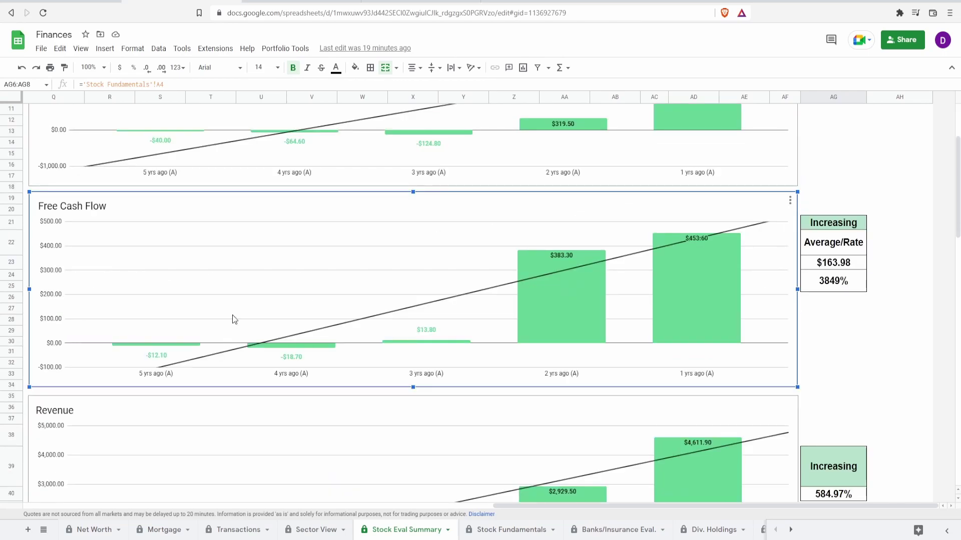
mouse_move(159, 356)
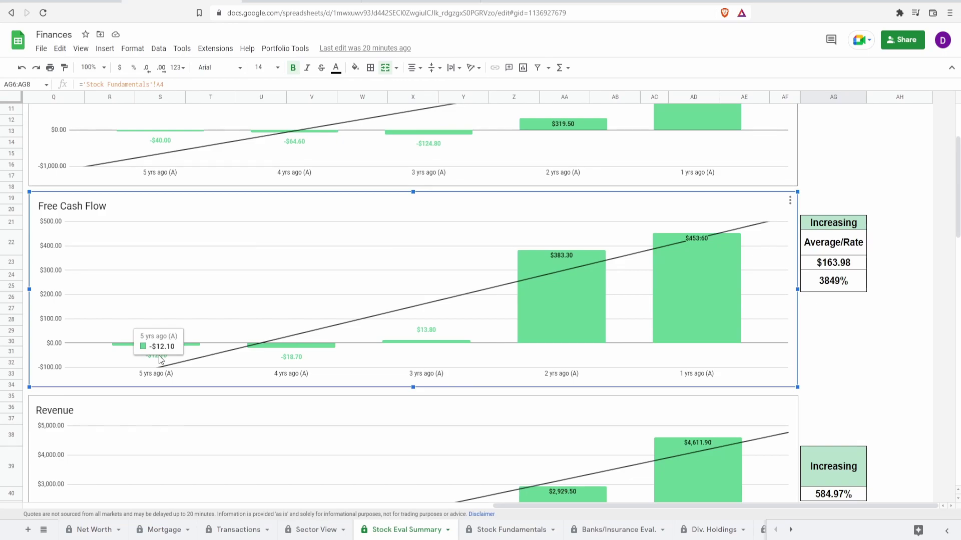
mouse_move(726, 263)
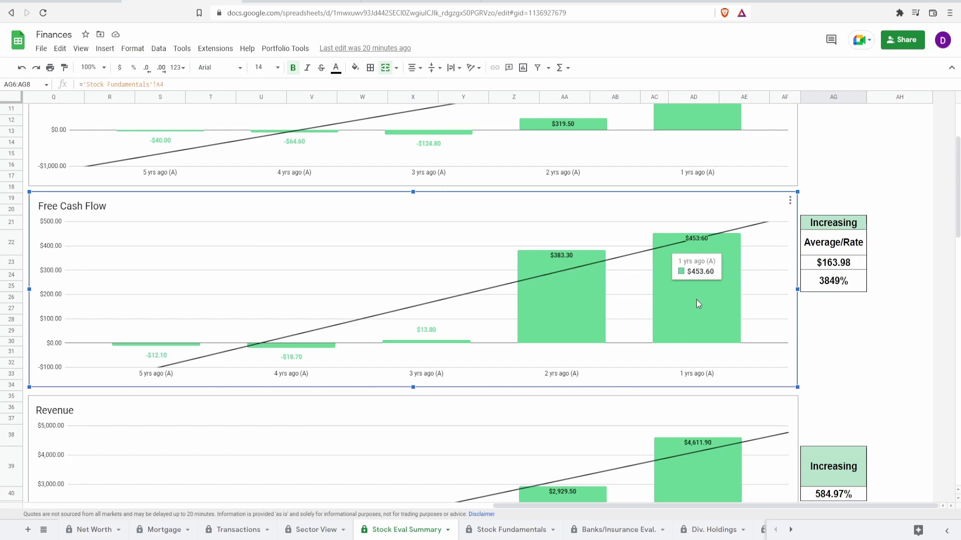
left_click(845, 289)
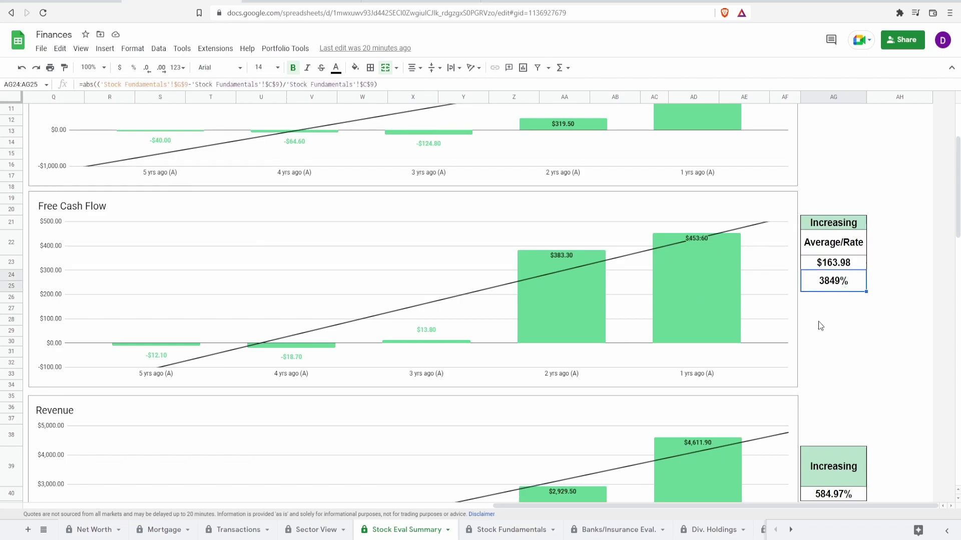
key("Up")
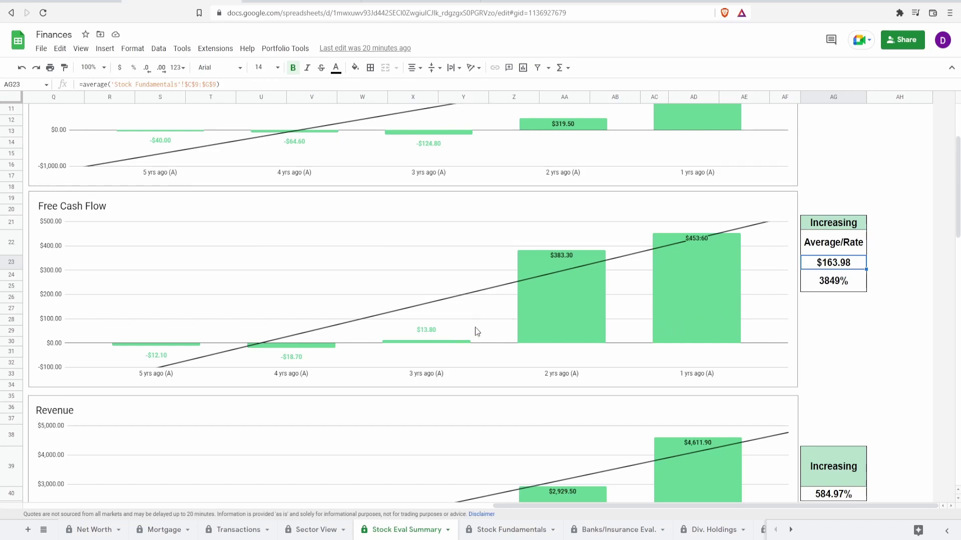
Compare the free cash flow bars for 3, 2 and 1 years ago.
left_click(455, 345)
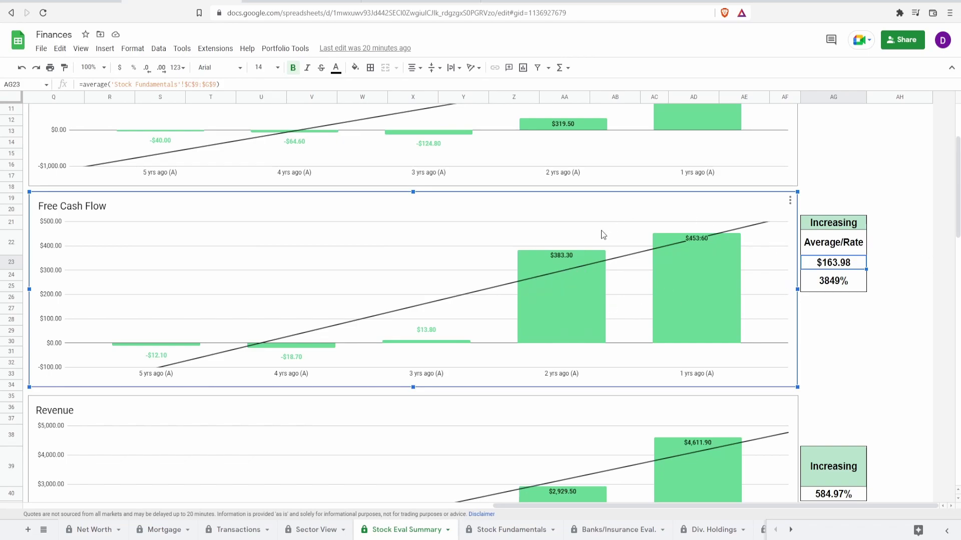
mouse_move(426, 334)
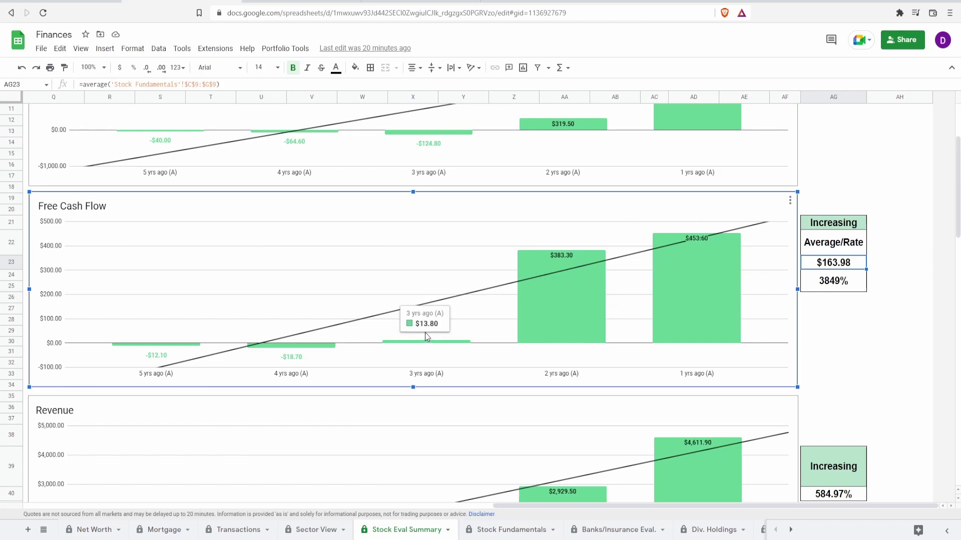
mouse_move(592, 307)
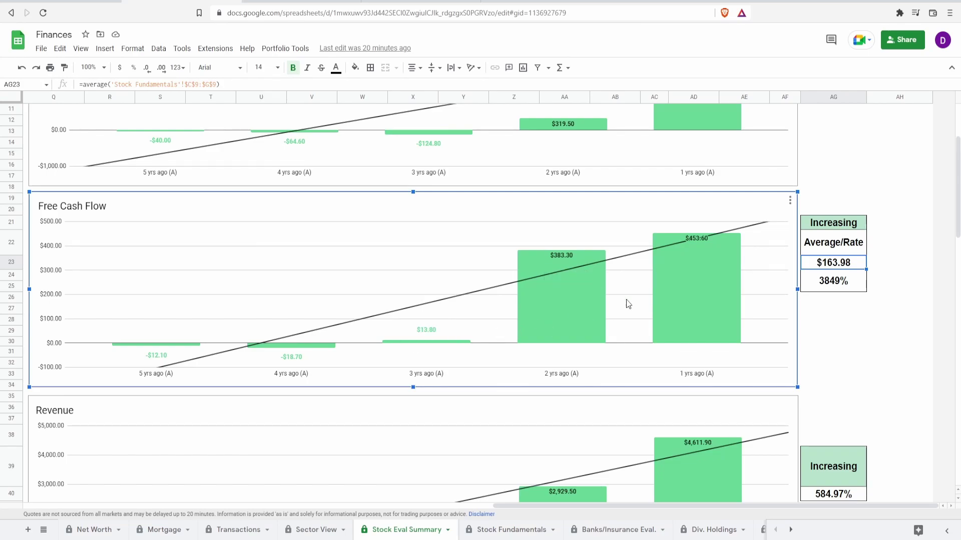
mouse_move(733, 290)
Examine the Revenue chart's oldest and latest yearly bars and the revenue growth percentage.
scroll(906, 157, "down", 5)
left_click(361, 291)
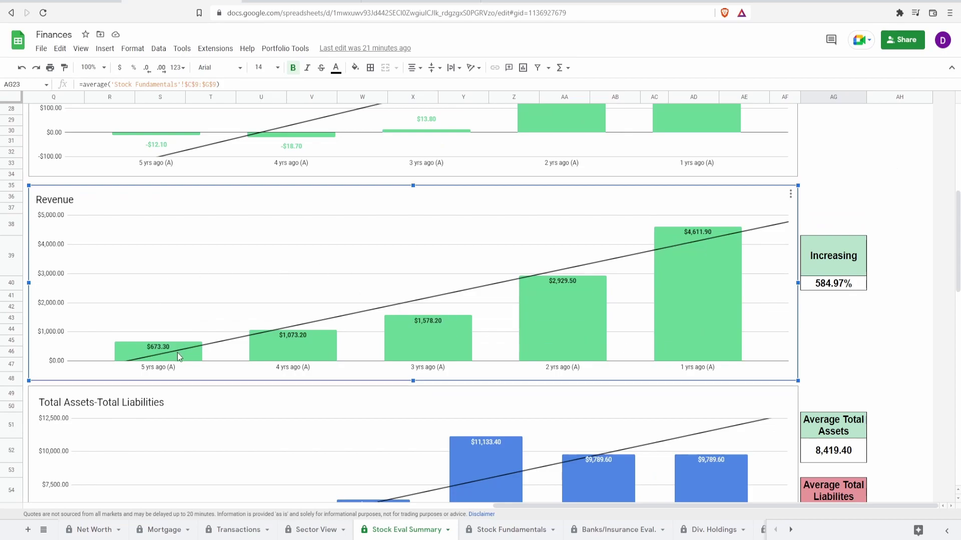
mouse_move(191, 358)
mouse_move(699, 314)
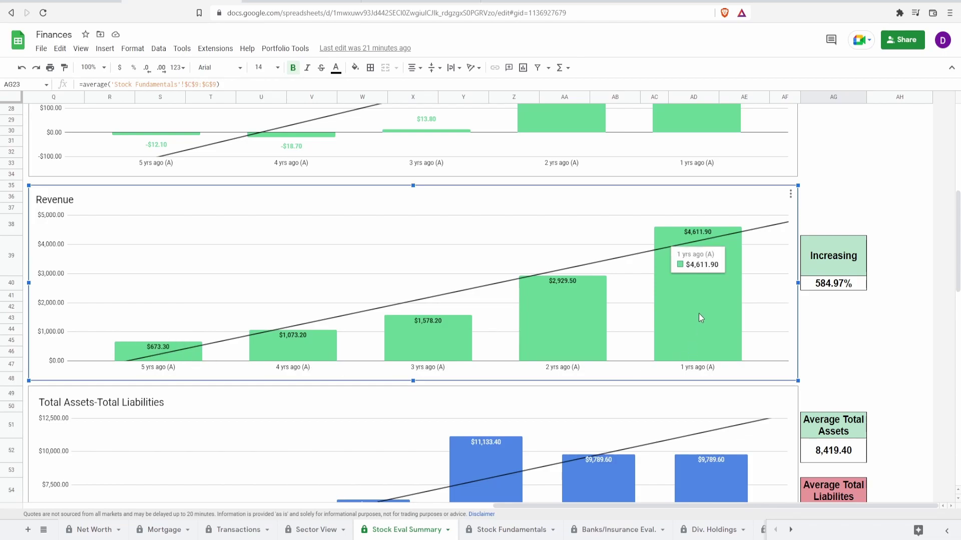
left_click(852, 287)
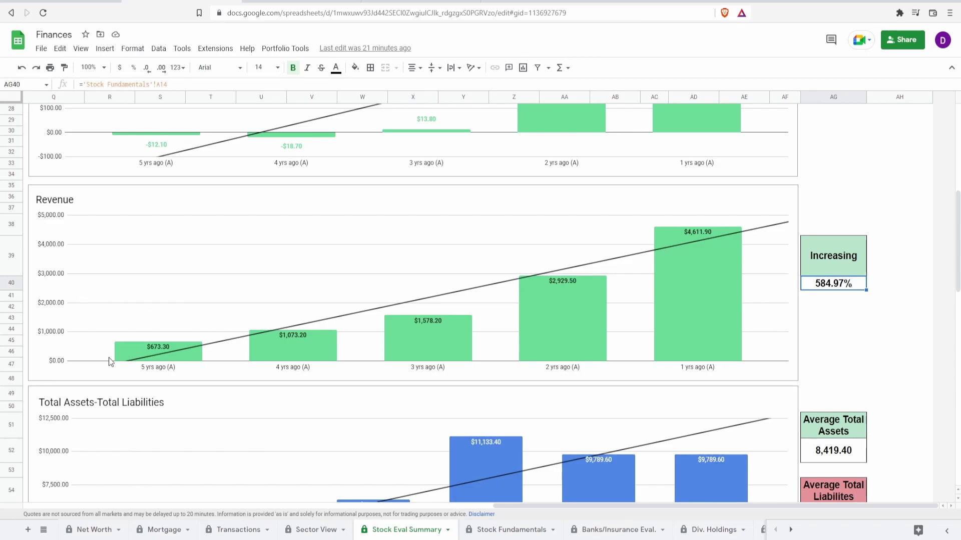
left_click(168, 353)
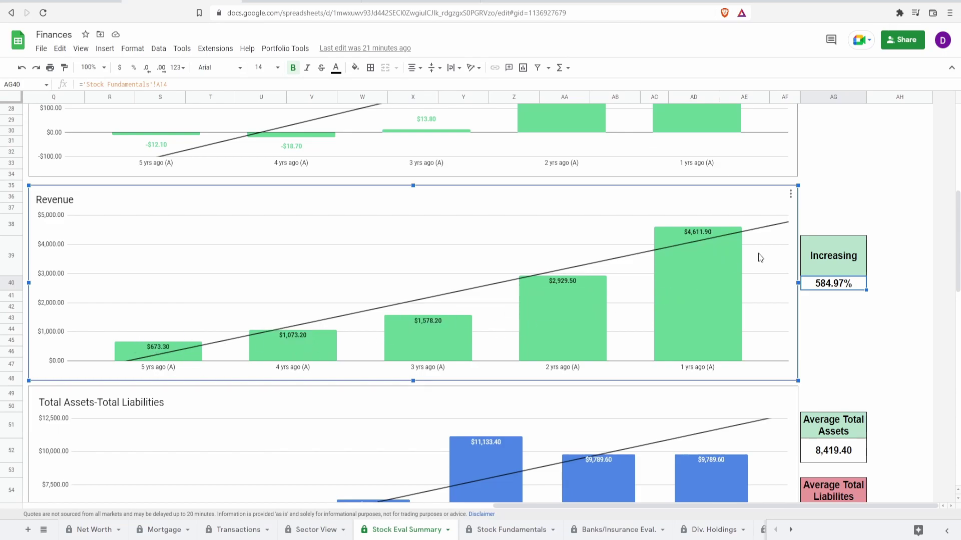
Examine the Total Assets-Total Liabilities chart's latest bars, then the average total assets, average total liabilities and their difference.
scroll(758, 253, "up", 1)
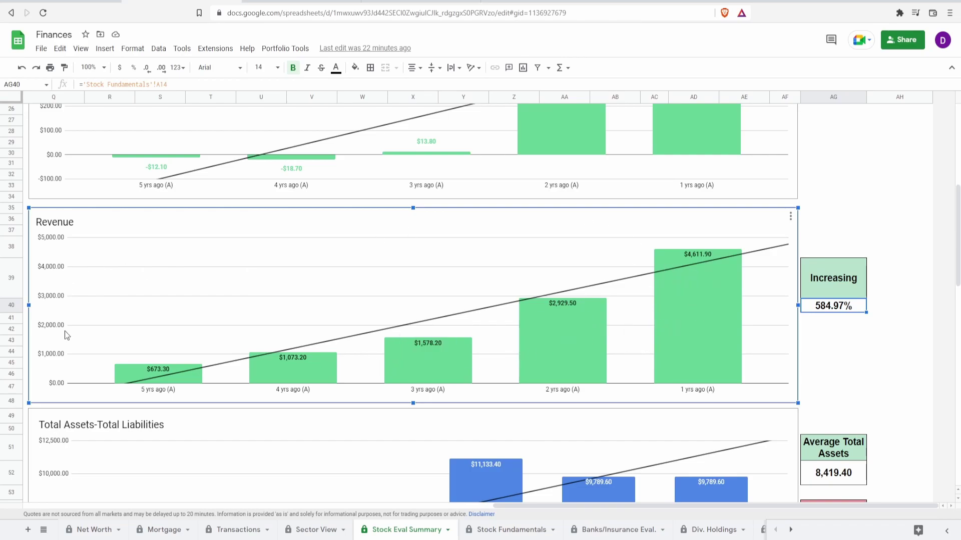
scroll(723, 337, "down", 5)
mouse_move(596, 339)
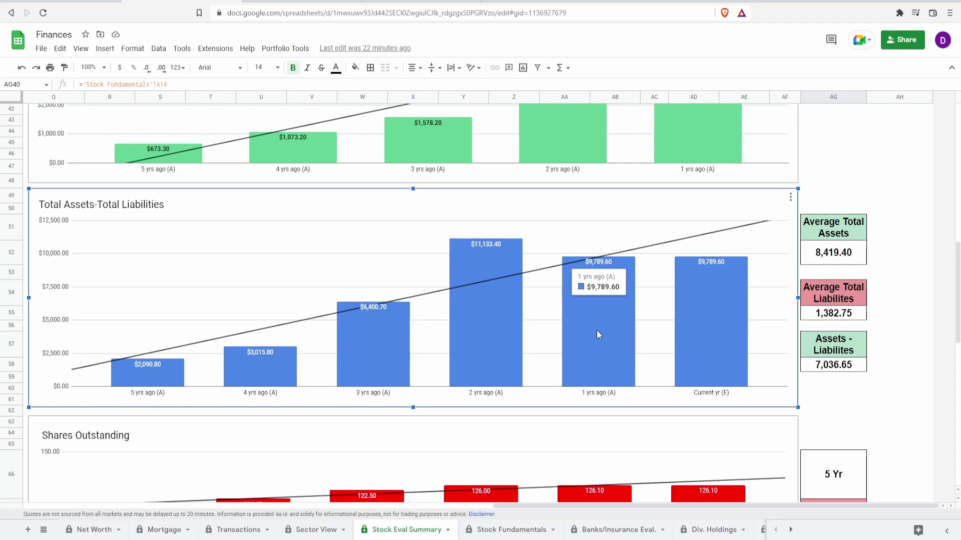
mouse_move(686, 334)
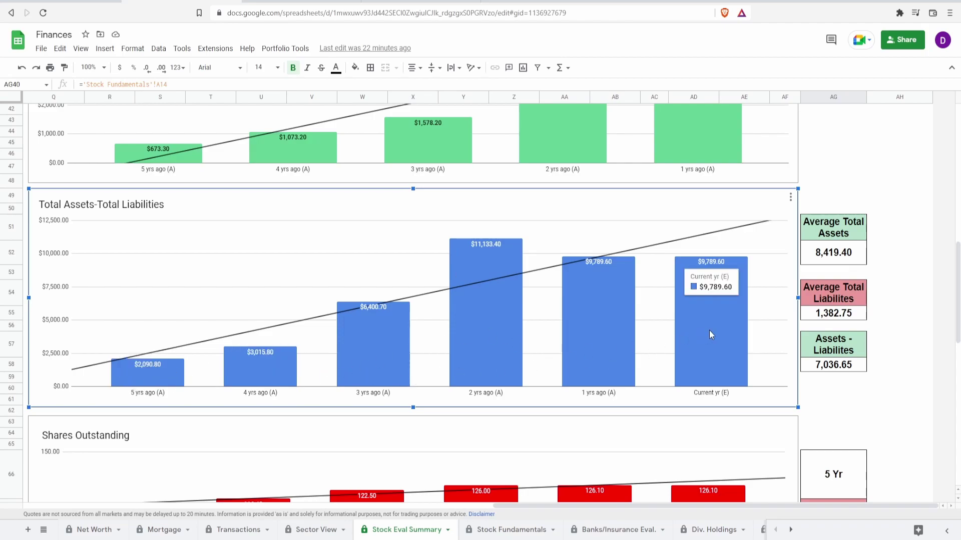
left_click(818, 261)
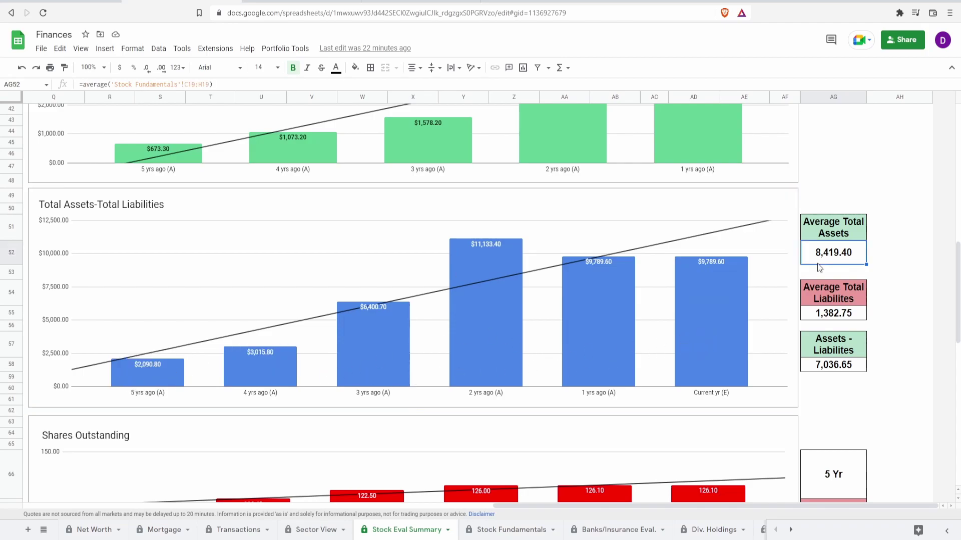
left_click(830, 315)
left_click(854, 363)
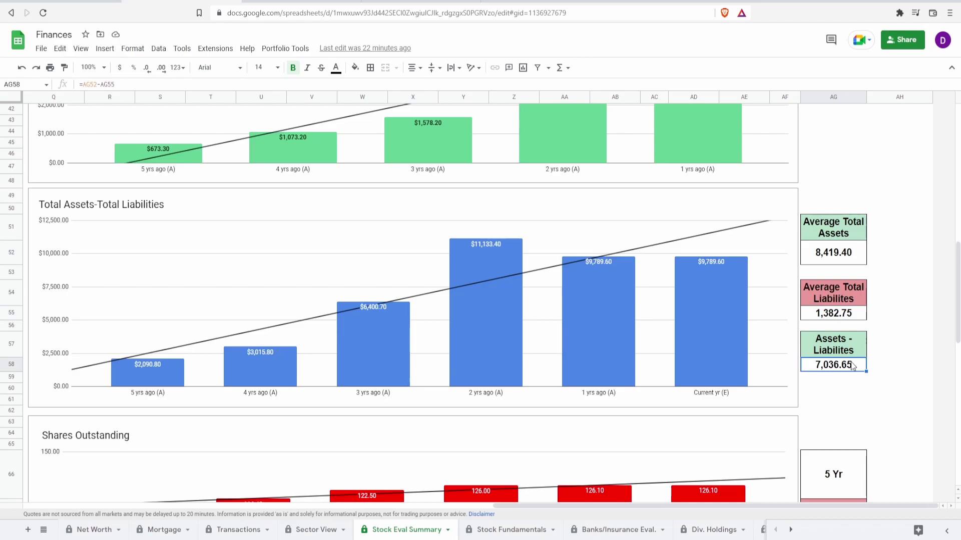
Compare the Shares Outstanding bars from five years ago to the current year, with the five-year and previous-to-current percentage changes.
scroll(826, 363, "down", 5)
left_click(774, 361)
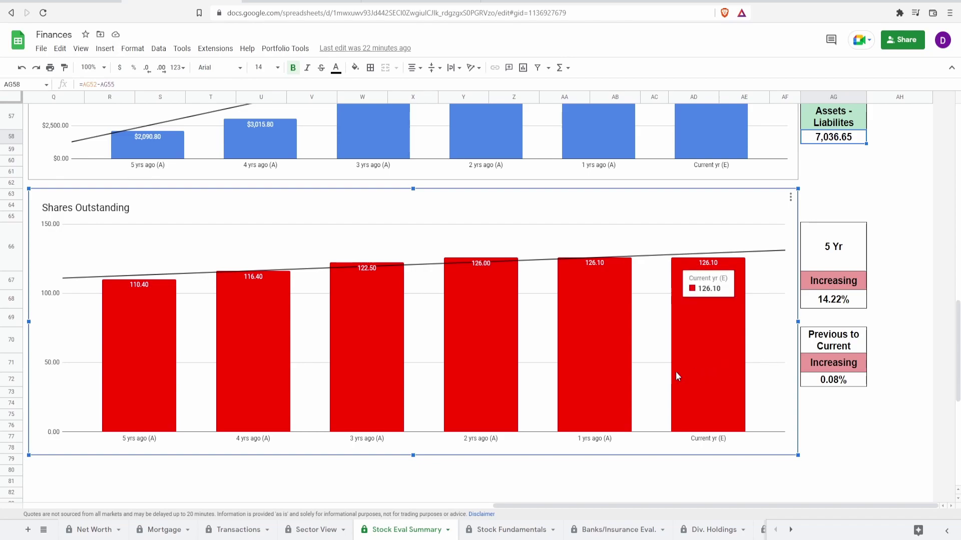
mouse_move(98, 295)
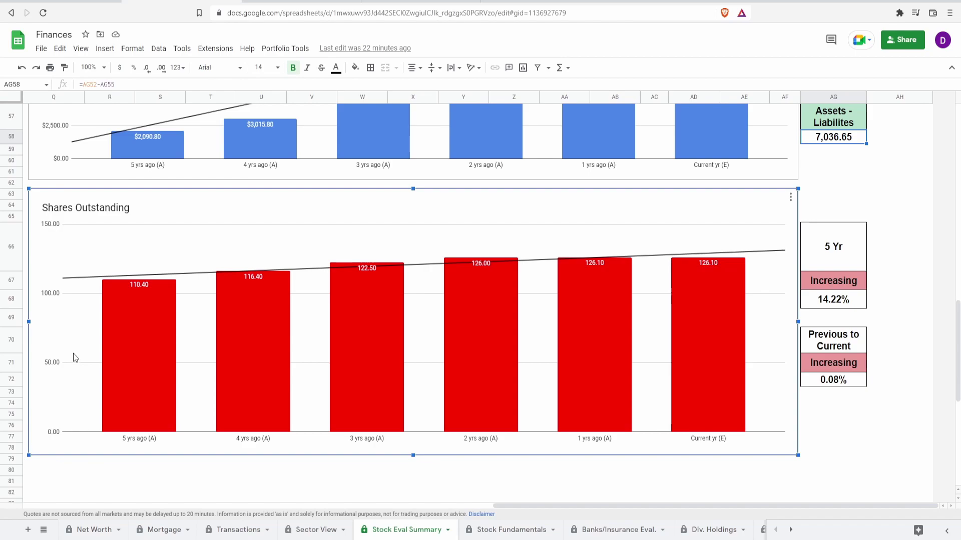
mouse_move(133, 357)
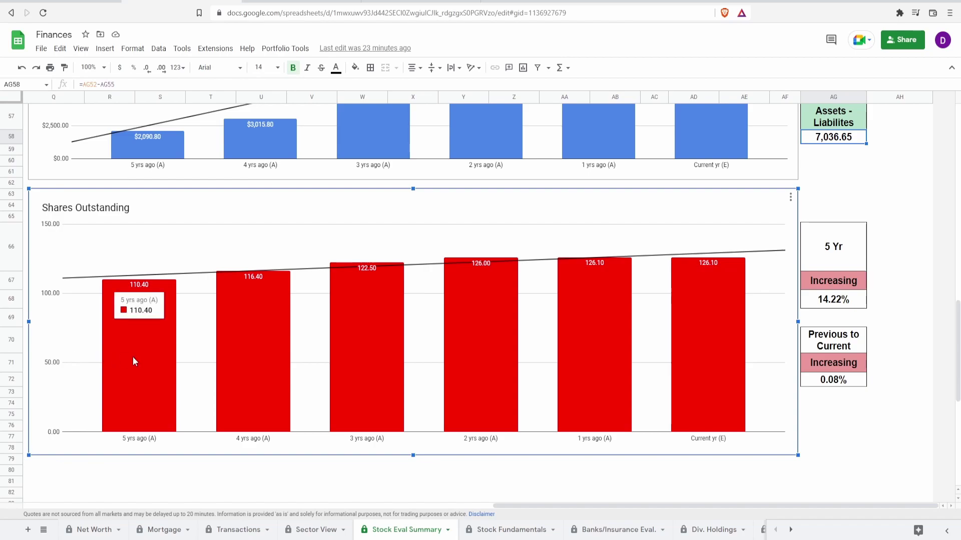
mouse_move(724, 368)
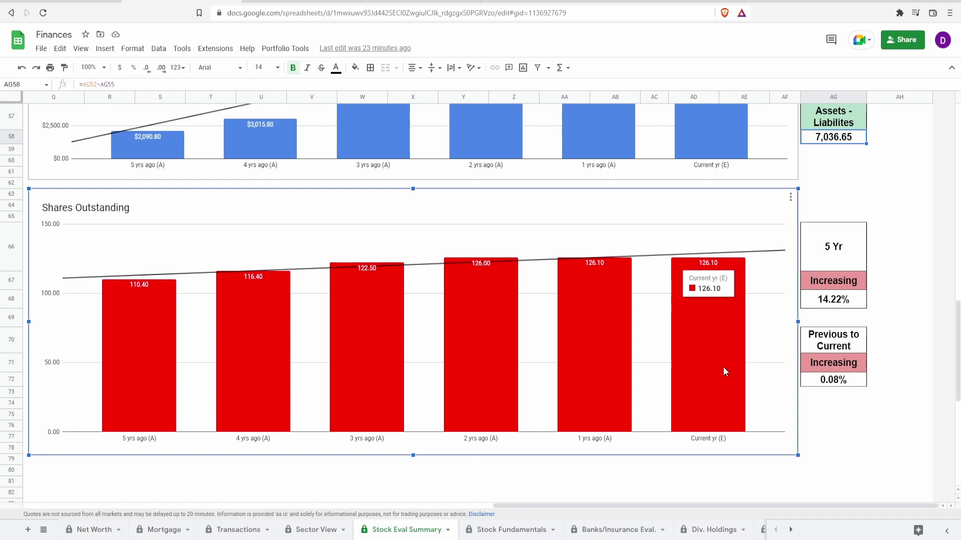
left_click(849, 304)
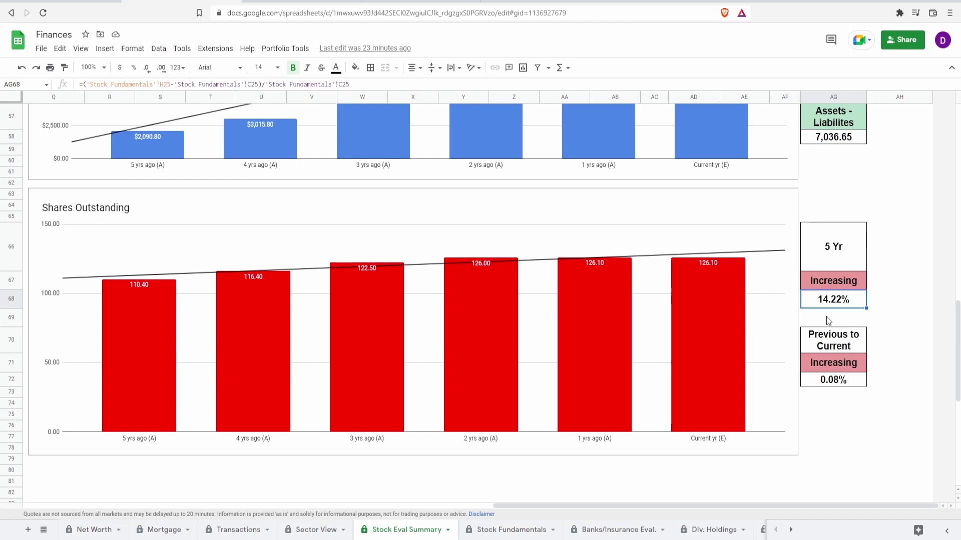
left_click(835, 381)
left_click(498, 332)
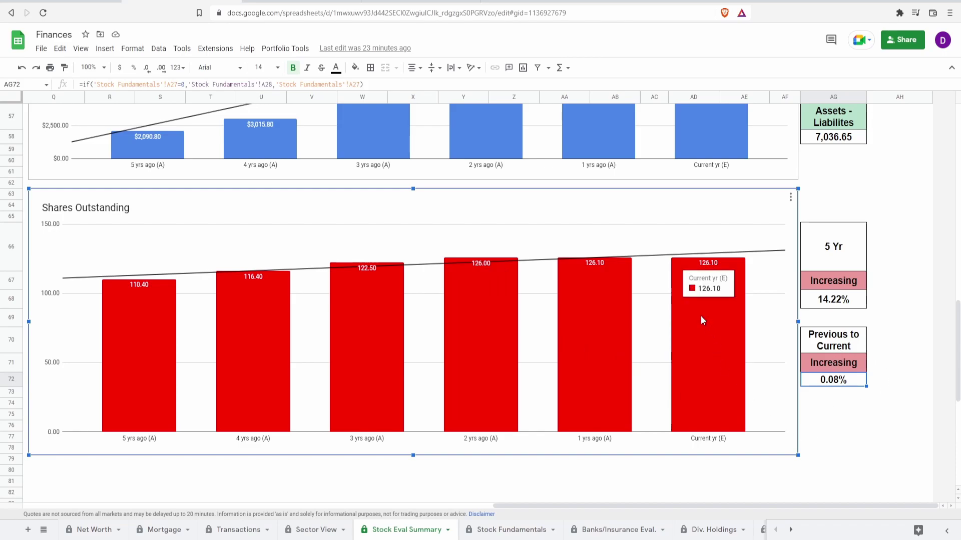
mouse_move(339, 309)
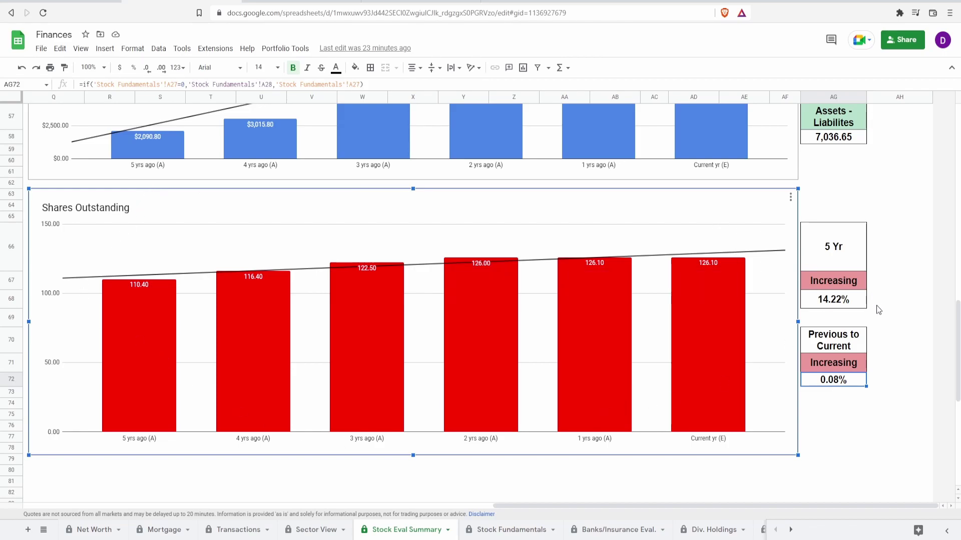
Examine the Cash and Equivalent chart and the average cash figure beside it.
scroll(726, 237, "down", 5)
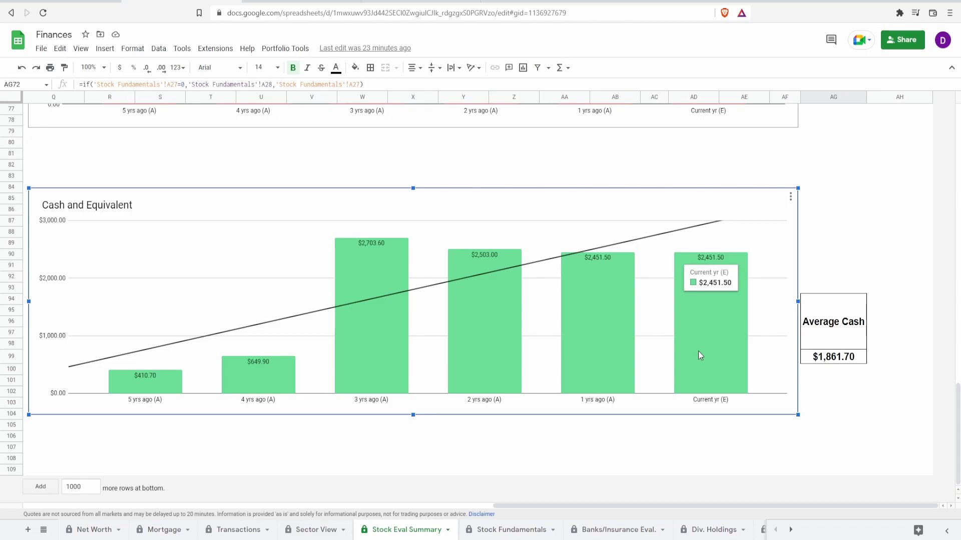
left_click(831, 358)
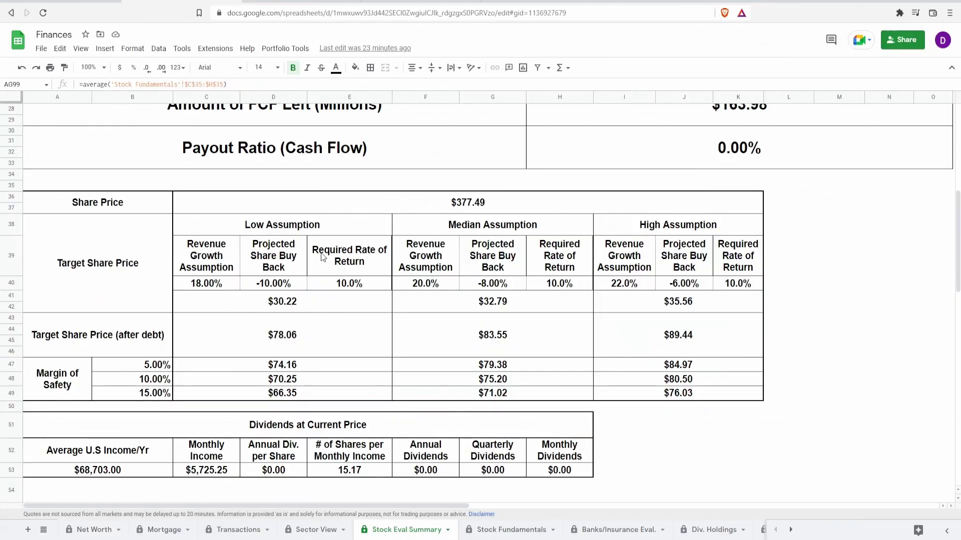
Review the low, median and high assumption headings and the revenue growth, share buyback and required return columns of the target price table.
left_click_drag(326, 224, 677, 214)
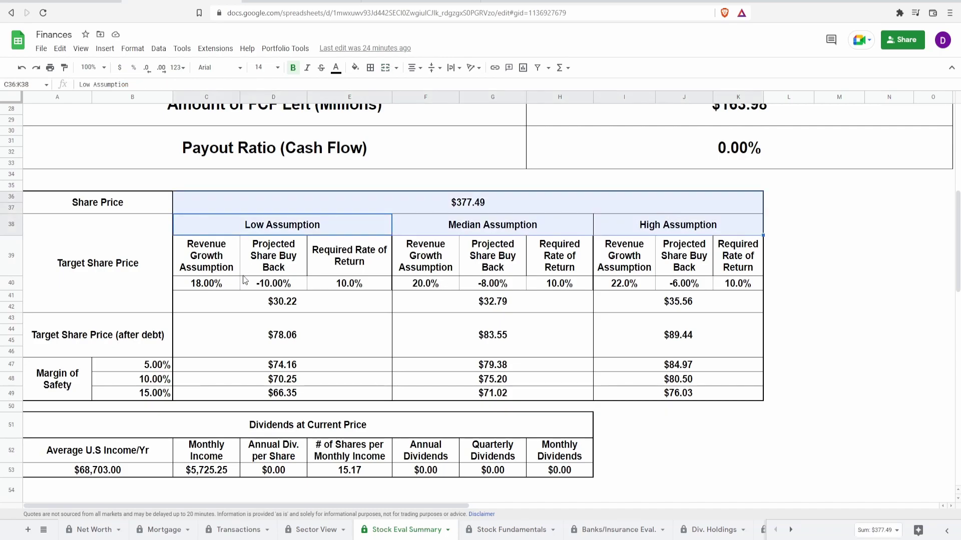
key("Down")
left_click(354, 270, "shift")
left_click(283, 272)
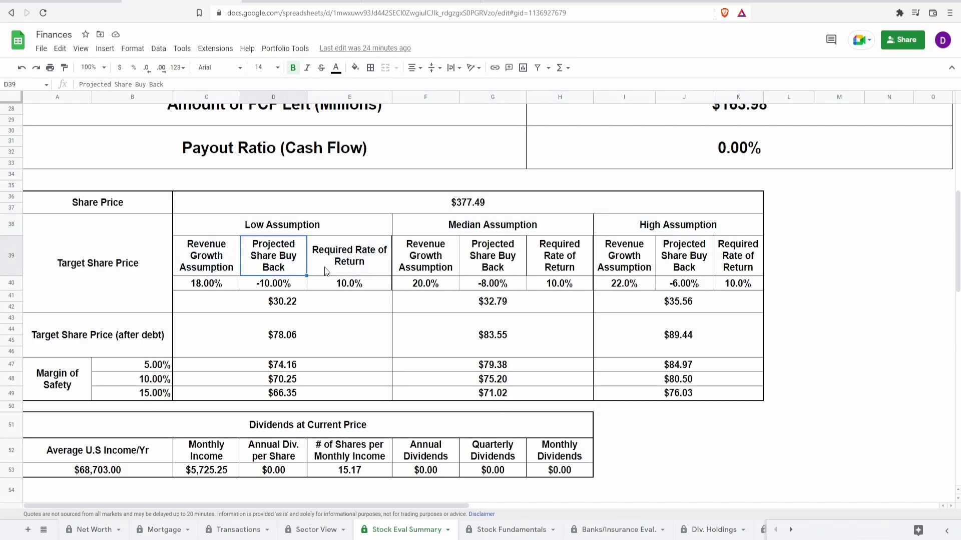
left_click(354, 267)
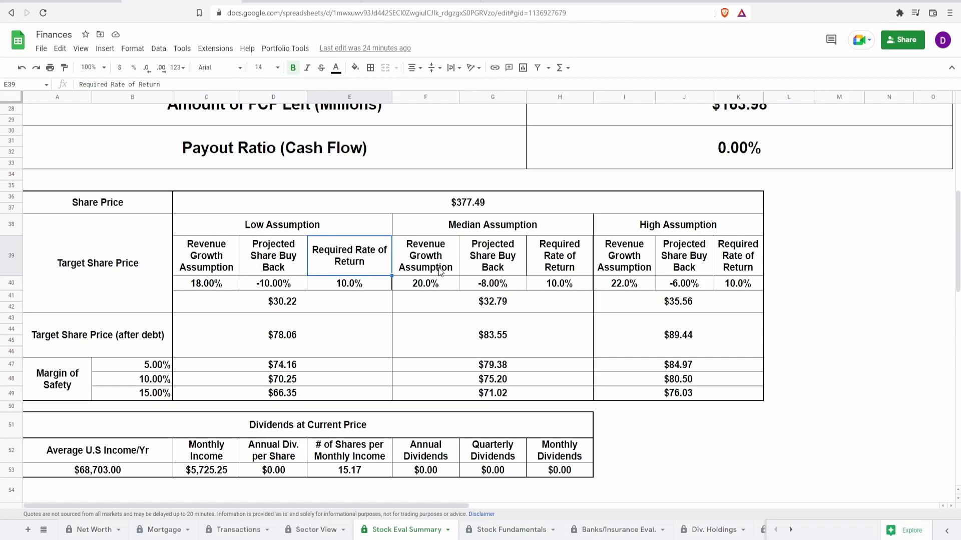
left_click(202, 253)
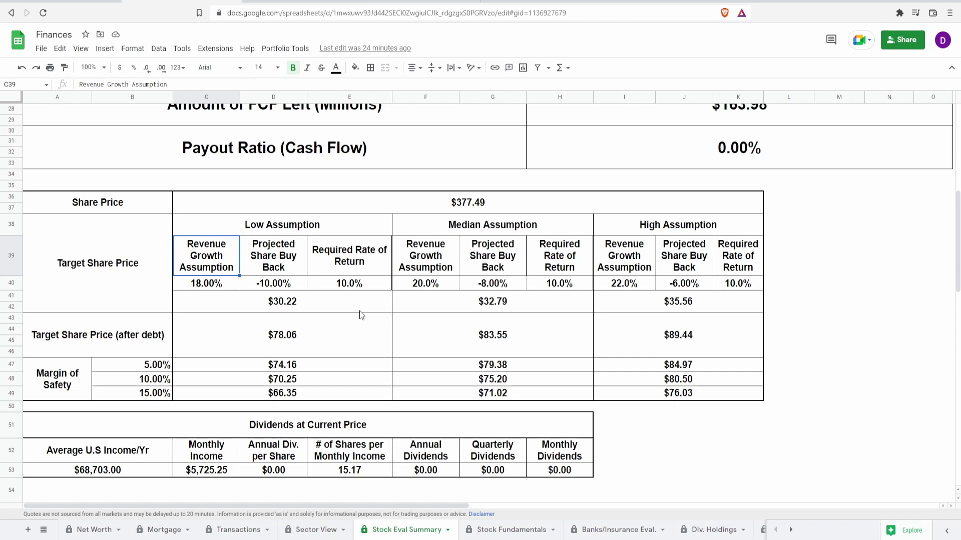
Check the Low Assumption's revenue growth, projected share buyback and required rate of return against its target share price.
left_click(209, 287)
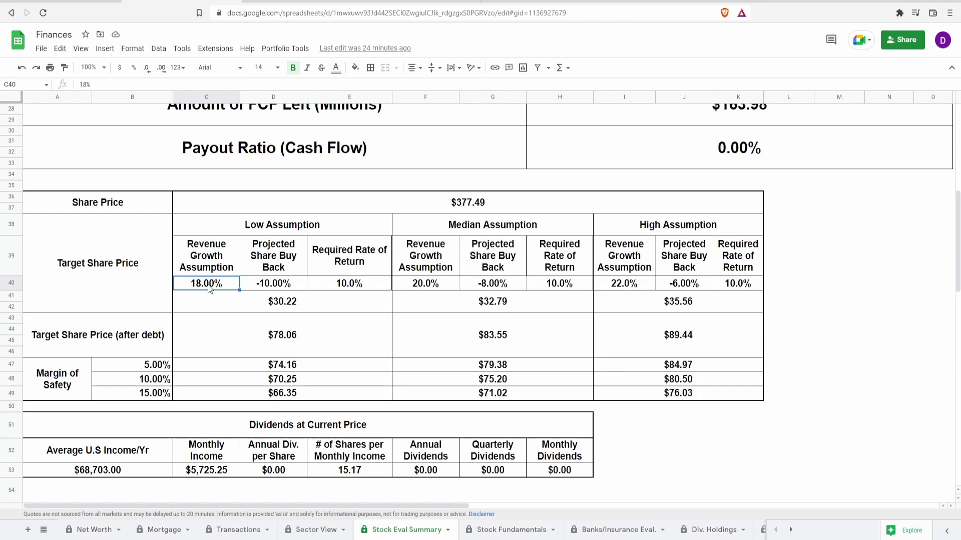
left_click(290, 270)
left_click(293, 285)
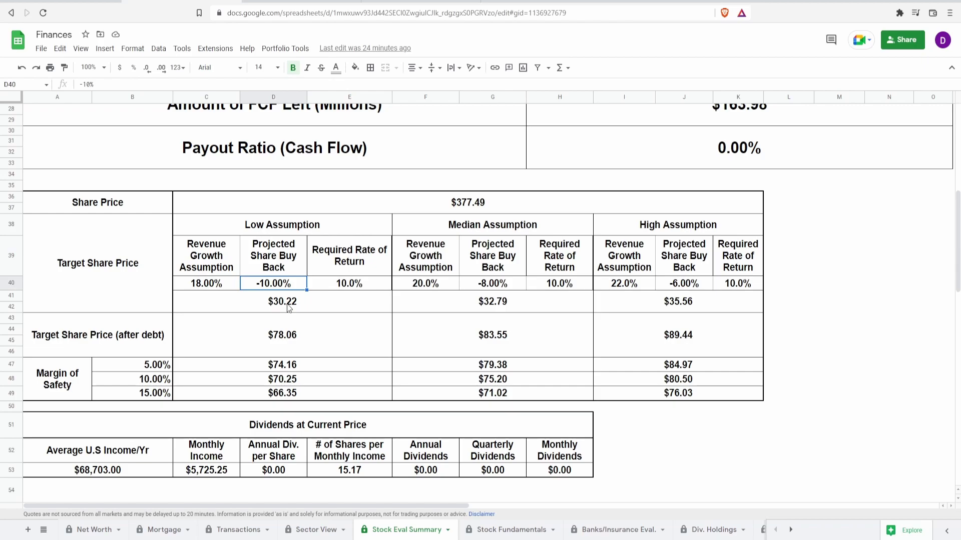
left_click_drag(346, 263, 347, 288)
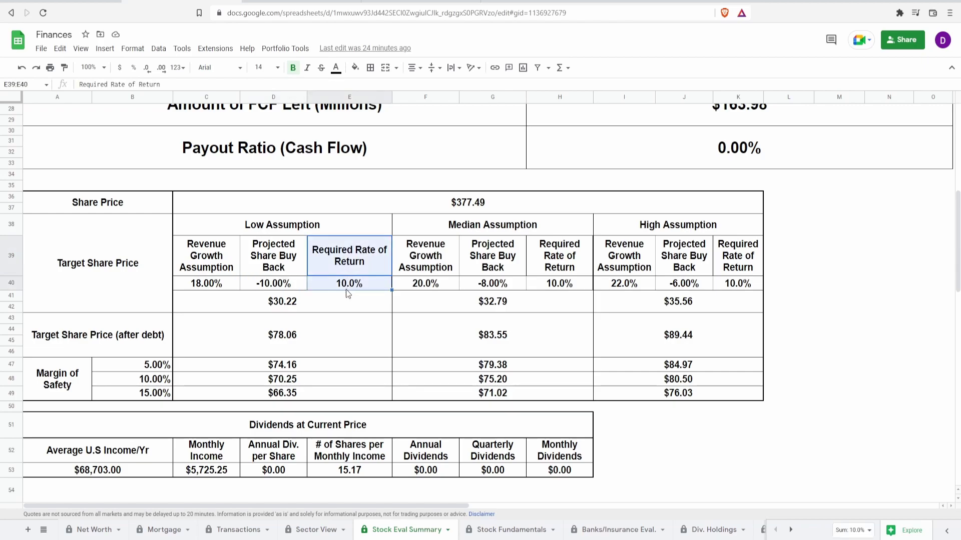
left_click(306, 305)
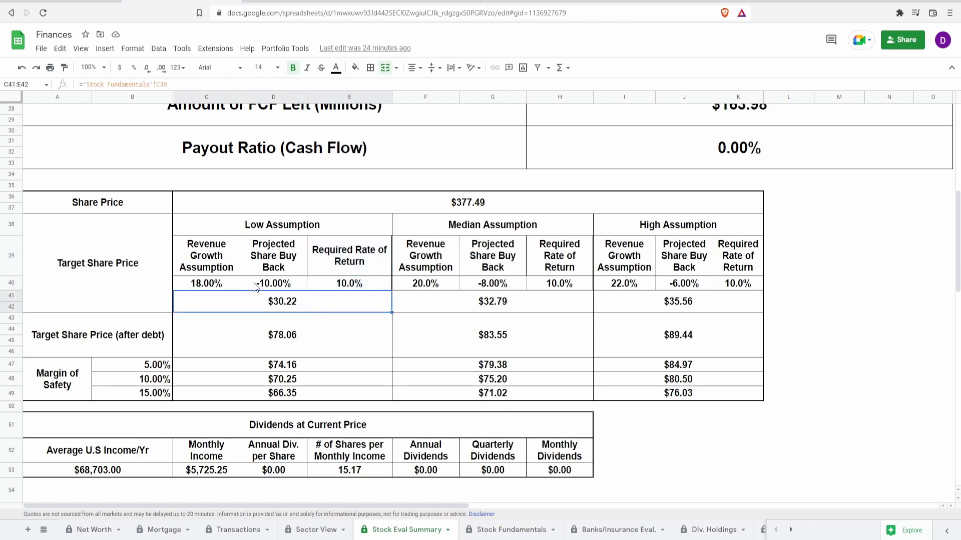
left_click(224, 285)
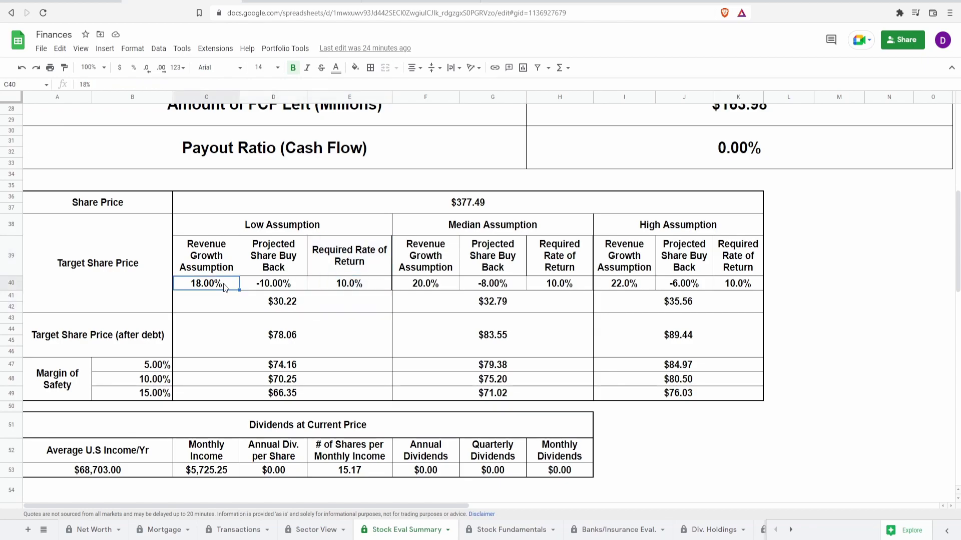
left_click(267, 285)
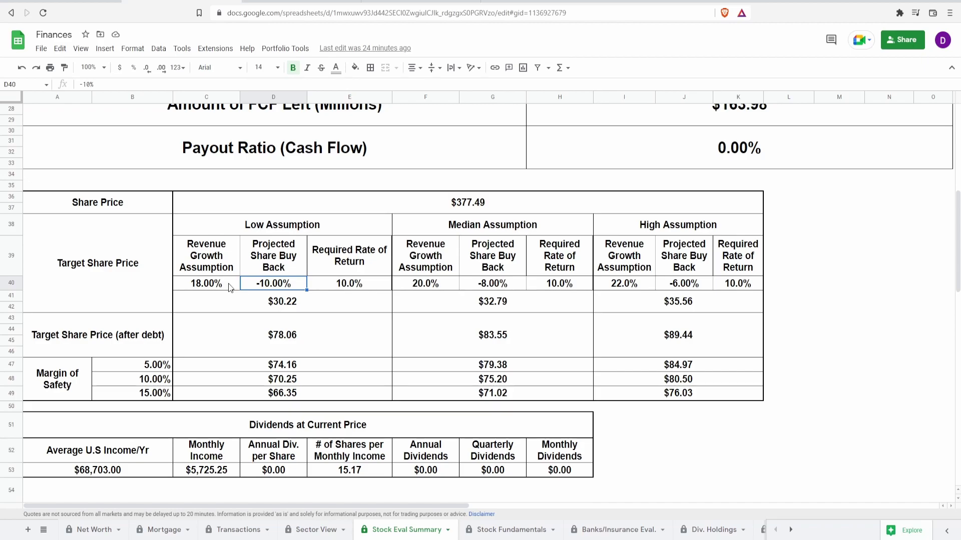
left_click(239, 302)
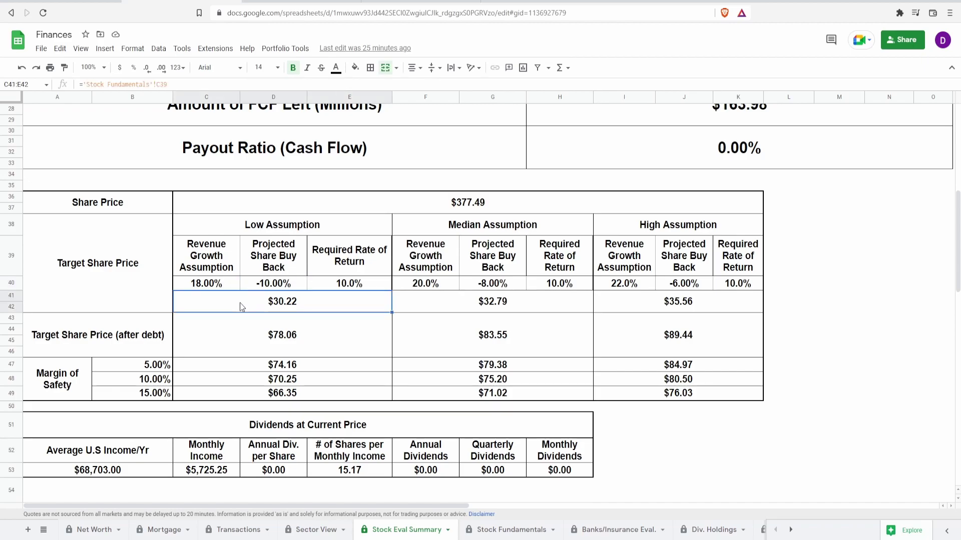
Check the Median Assumption's target share price against its revenue growth and projected share buyback.
left_click(440, 304)
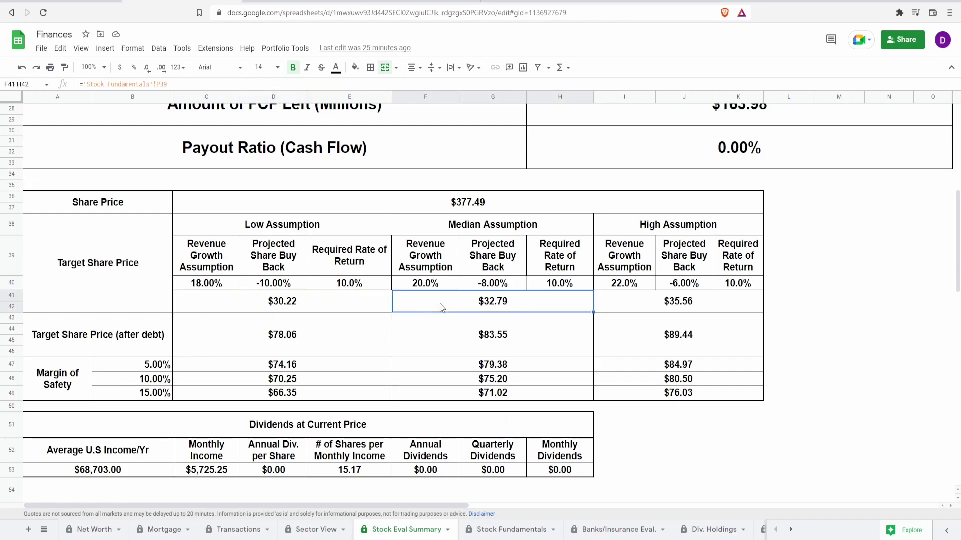
left_click(447, 288)
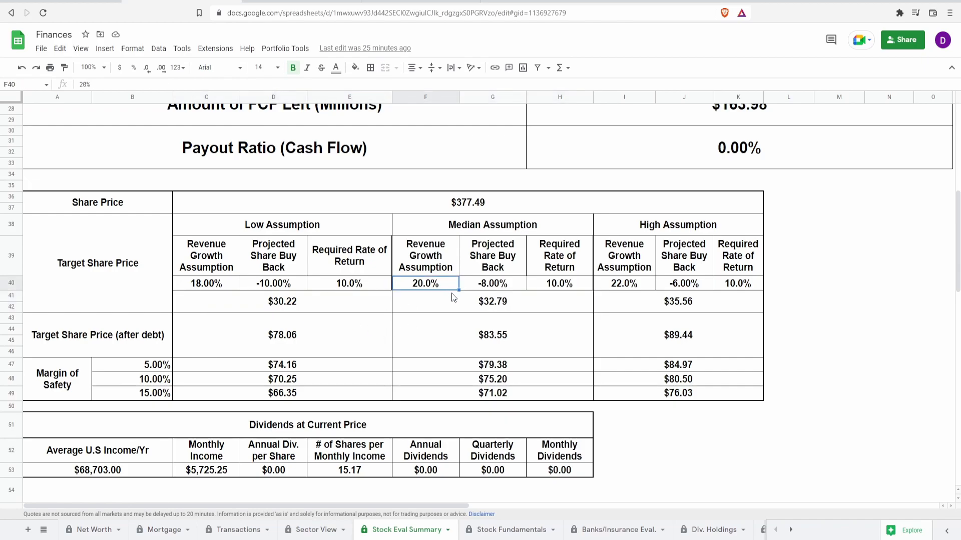
left_click(495, 288)
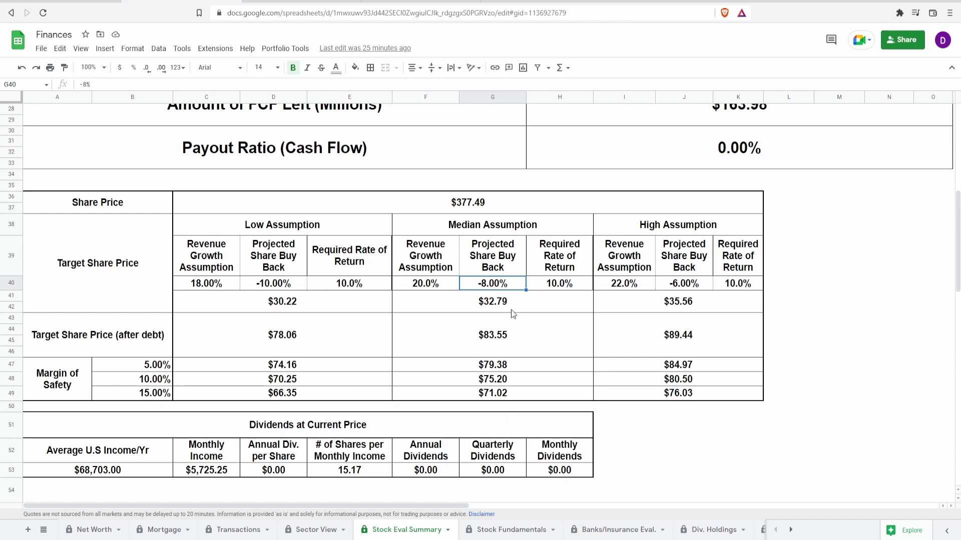
left_click(519, 305)
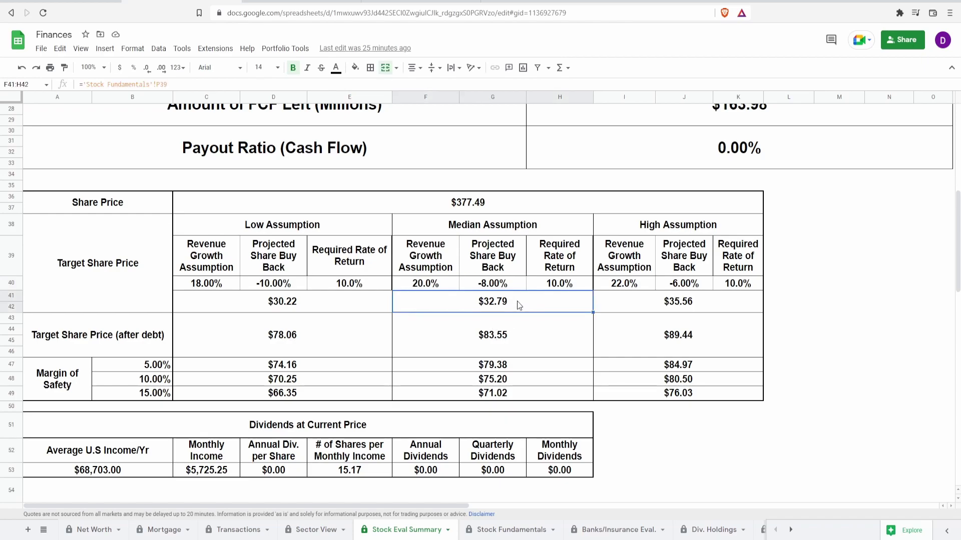
Check the High Assumption's target share price against its revenue growth and projected share buyback.
left_click(733, 309)
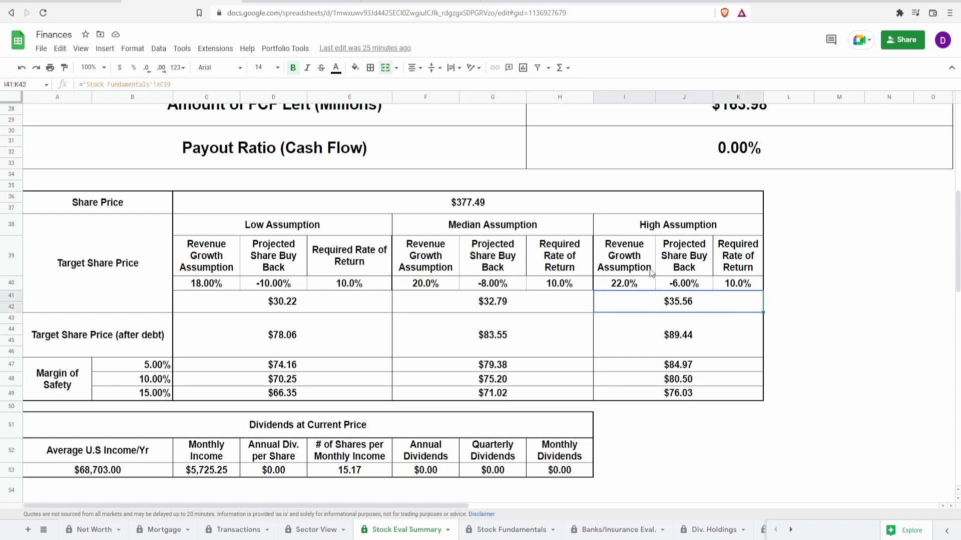
left_click(635, 283)
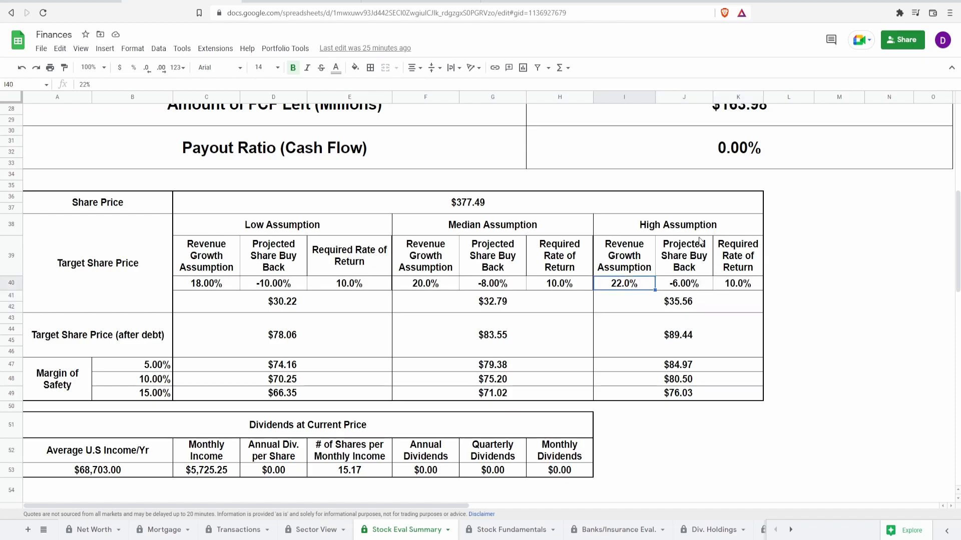
left_click(692, 286)
left_click(679, 307)
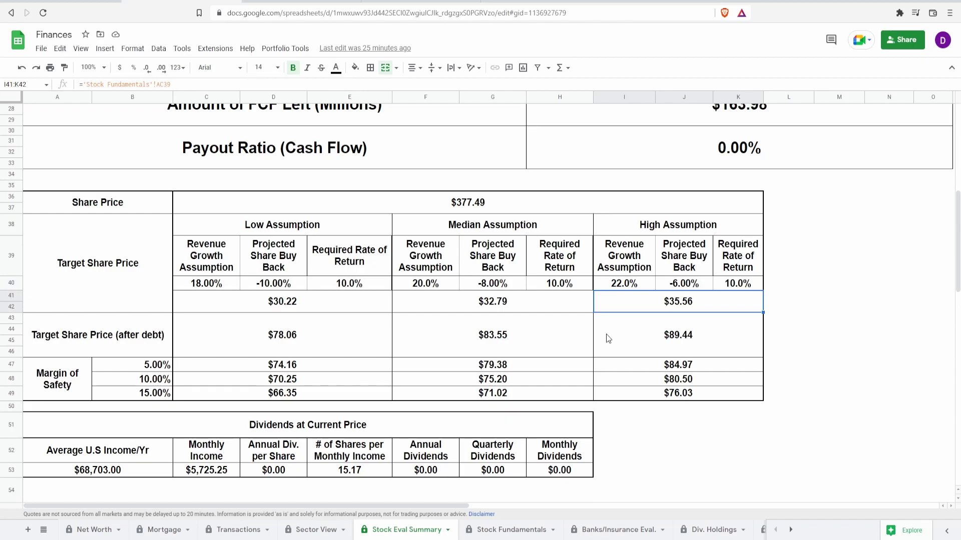
Compare the target share prices after debt for the low, median and high assumptions.
left_click(274, 334)
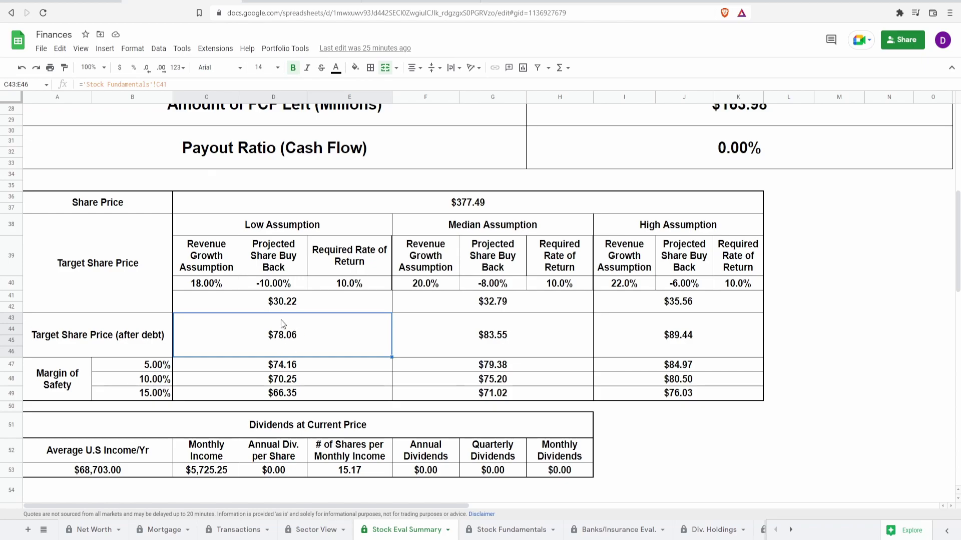
left_click(503, 323)
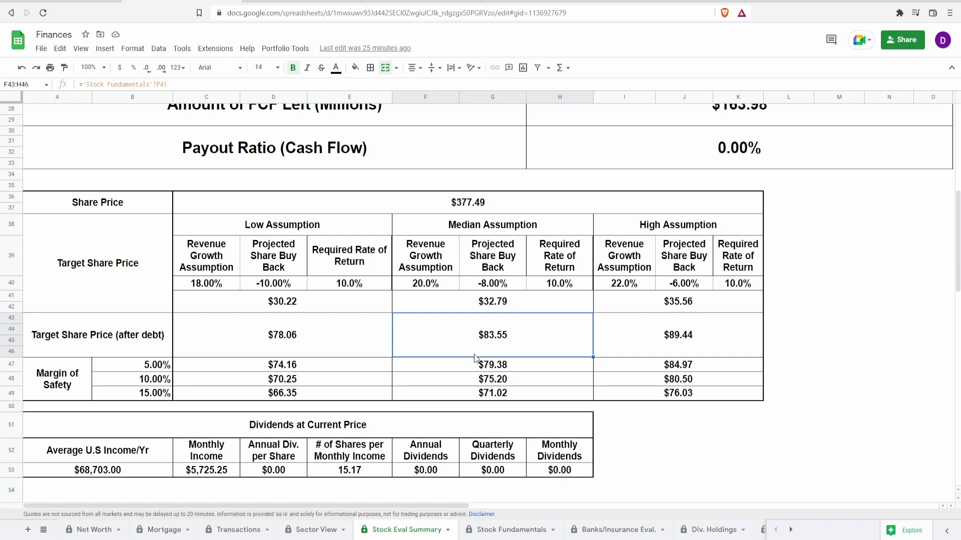
left_click(698, 320)
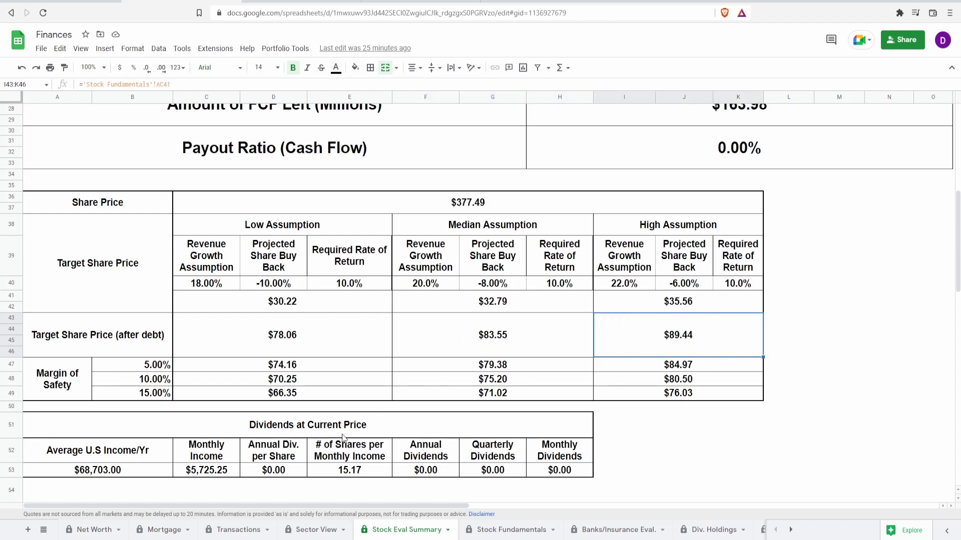
Compare the 5%, 10% and 15% margin of safety prices across the low, median and high assumptions.
left_click_drag(289, 395, 297, 369)
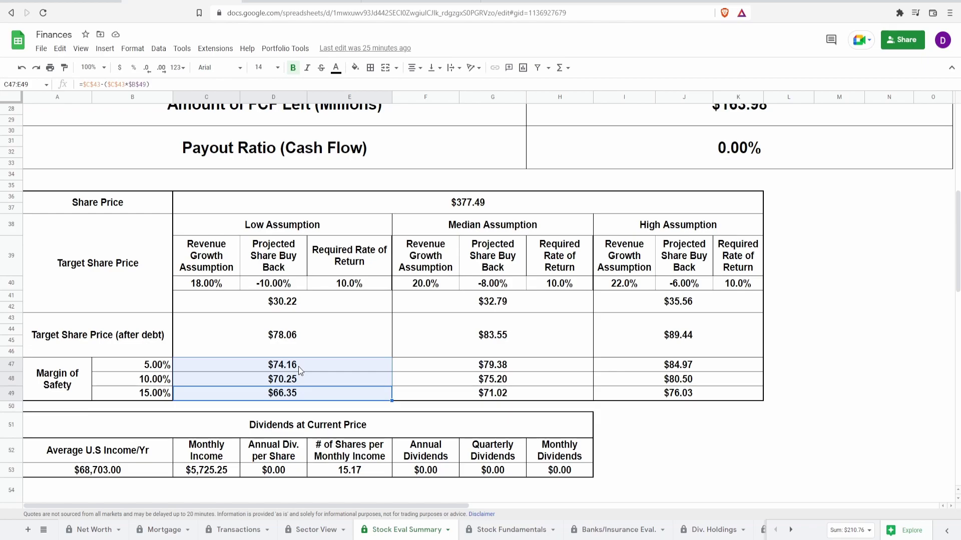
left_click(164, 369)
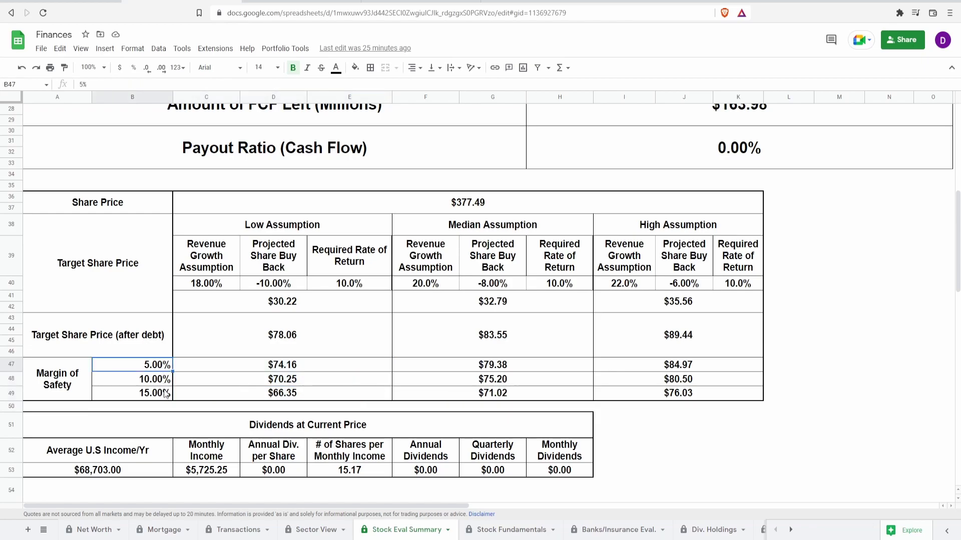
left_click(290, 397)
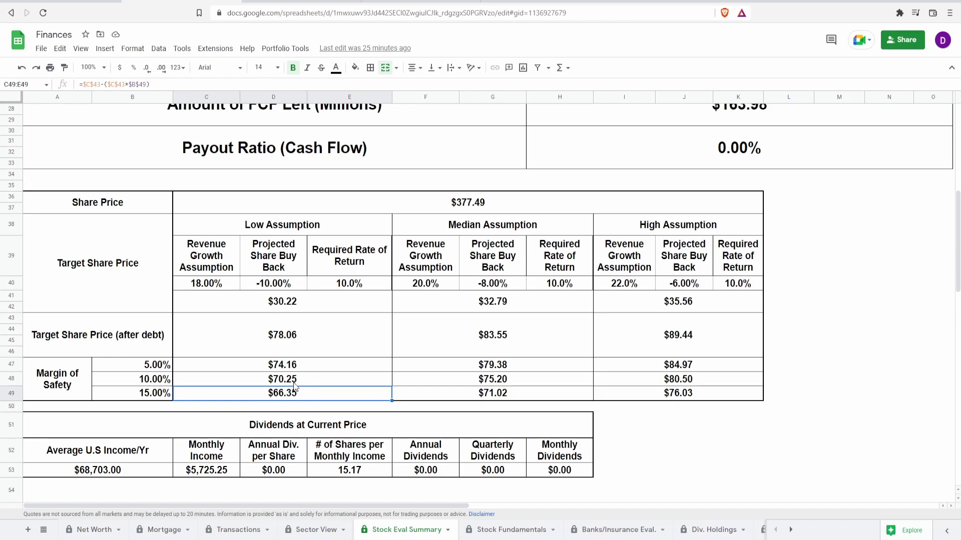
left_click(303, 365)
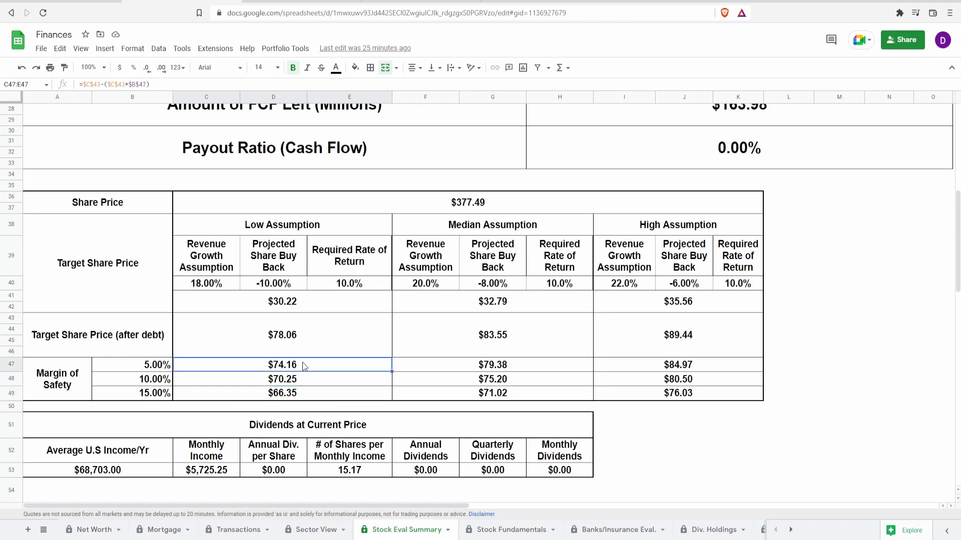
left_click(512, 395)
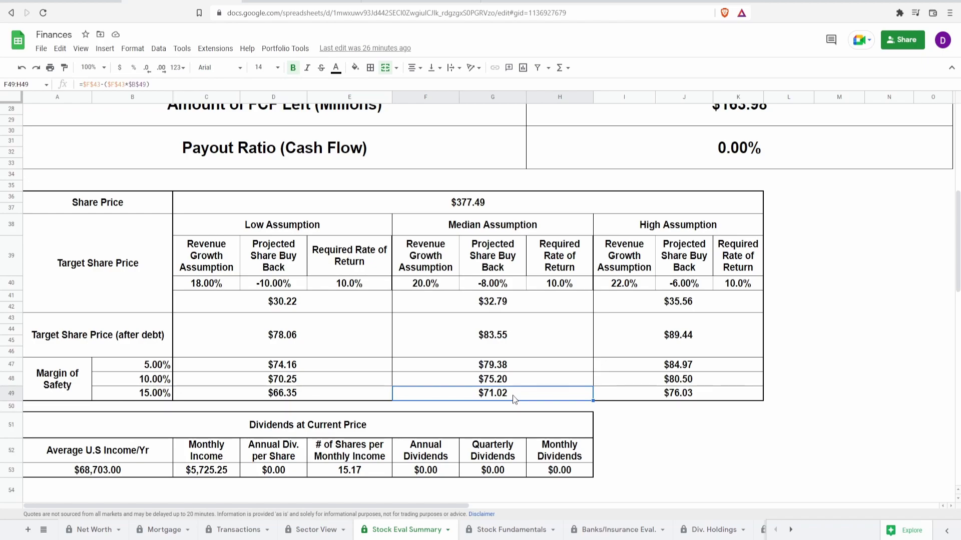
left_click(523, 369)
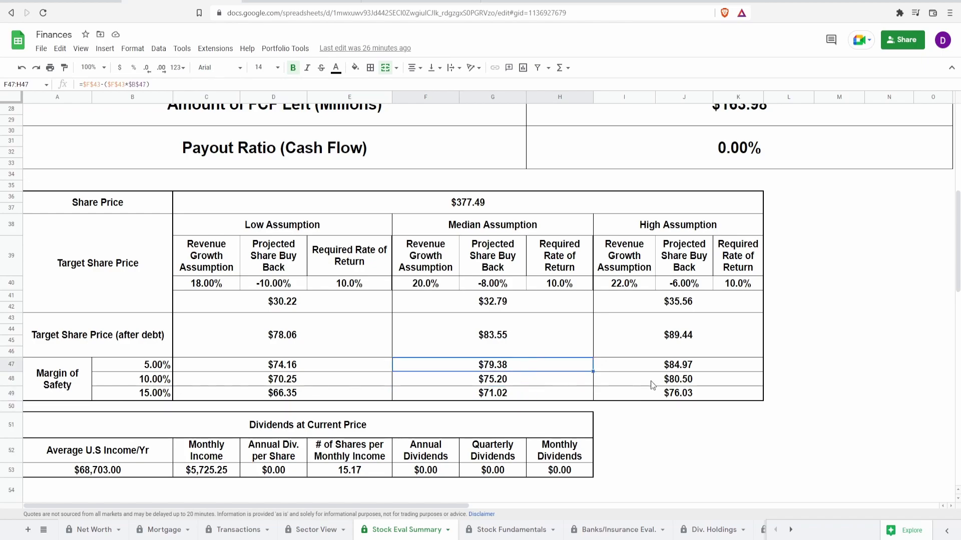
left_click(665, 396)
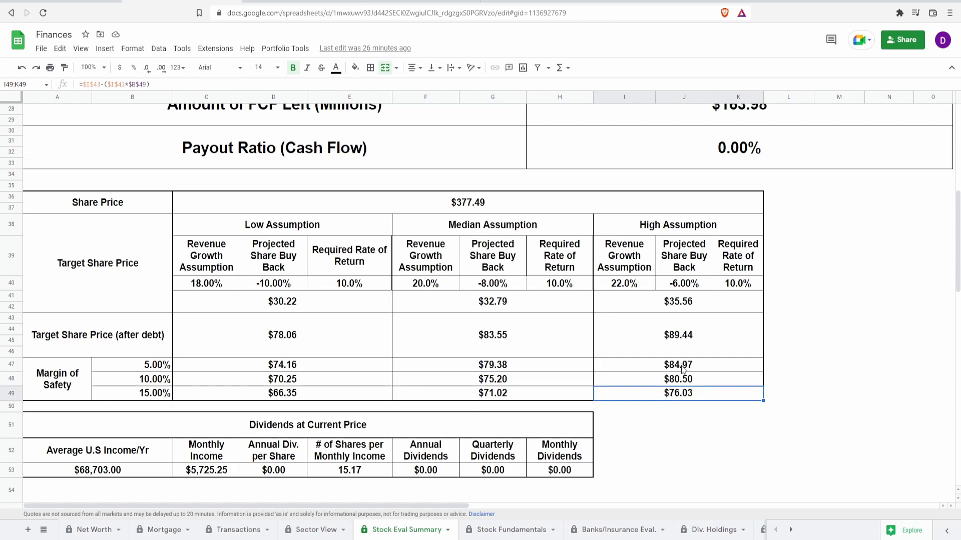
left_click(703, 370)
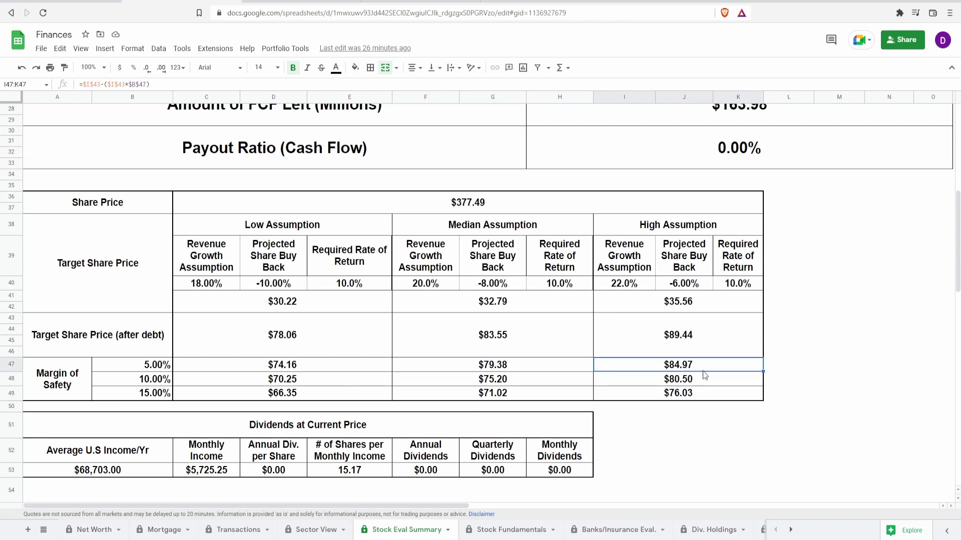
Check SHOP's current share price together with its PE (TTM) in the summary.
left_click(492, 212)
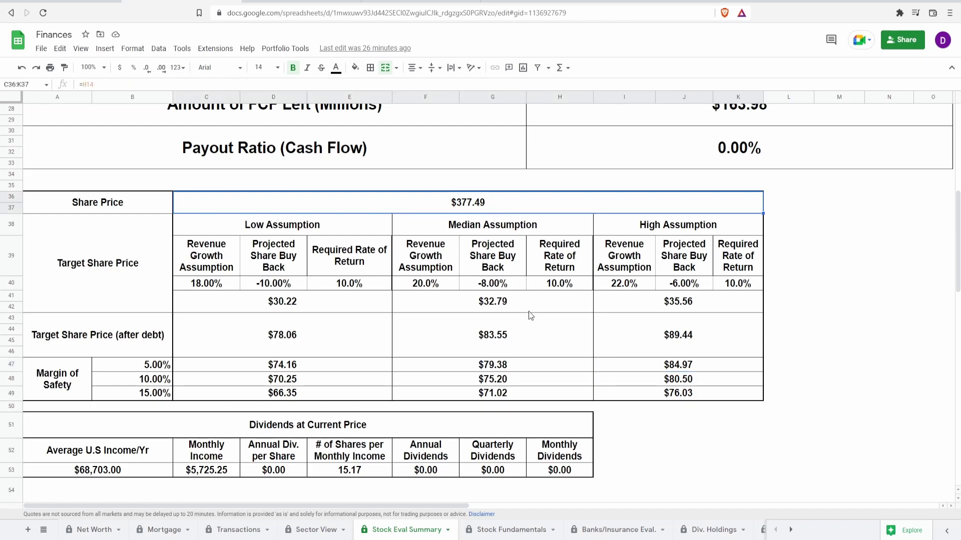
scroll(603, 343, "up", 7)
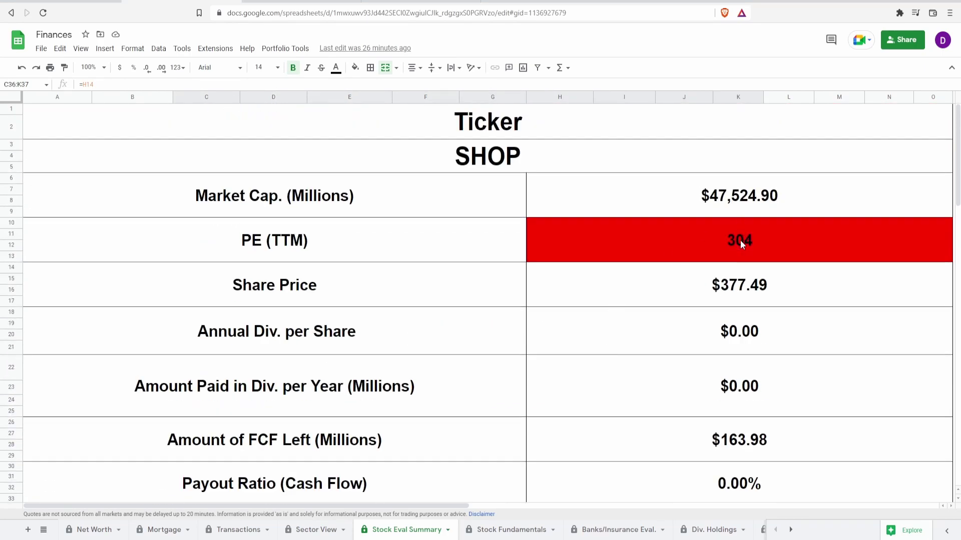
scroll(725, 258, "down", 8)
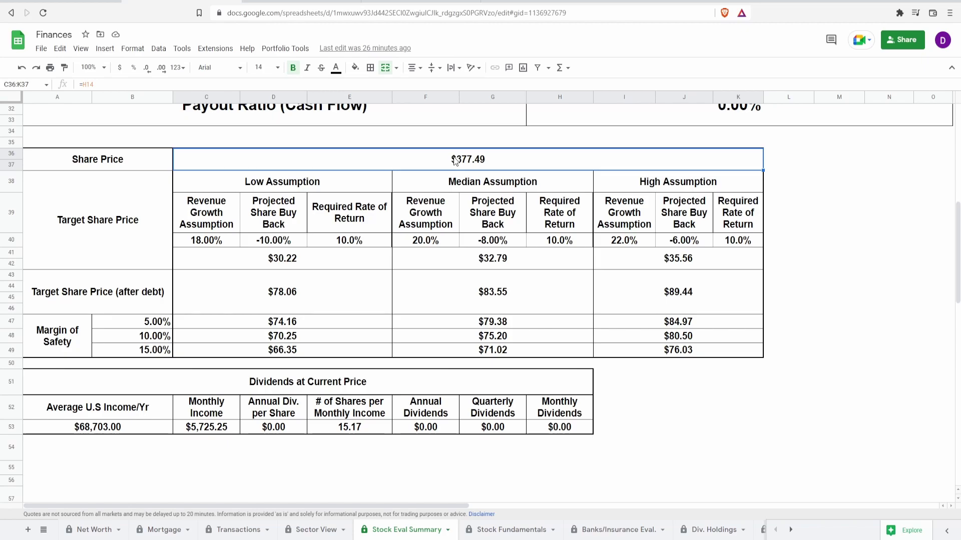
Compare the current share price with the target share prices before and after debt and the margin of safety prices.
left_click_drag(350, 258, 694, 353)
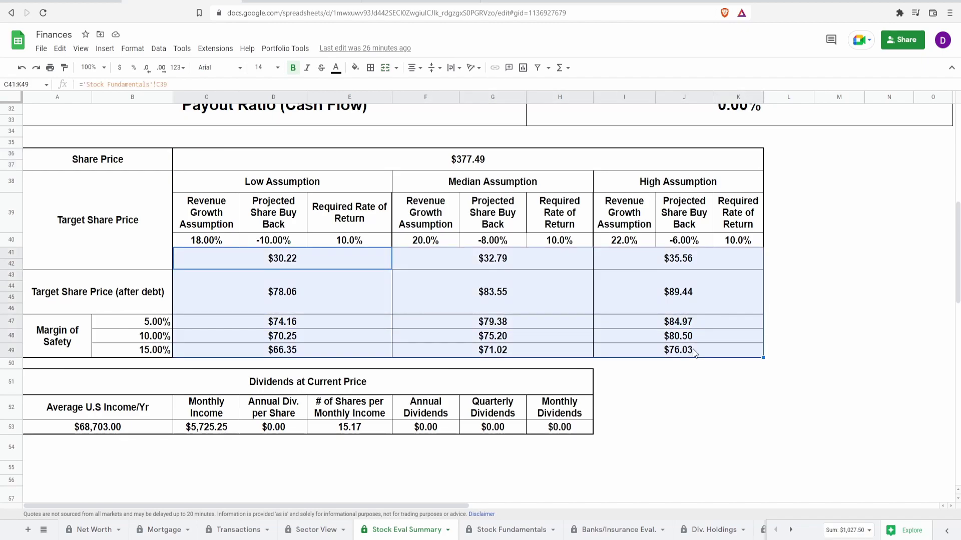
left_click(520, 292)
left_click(313, 288)
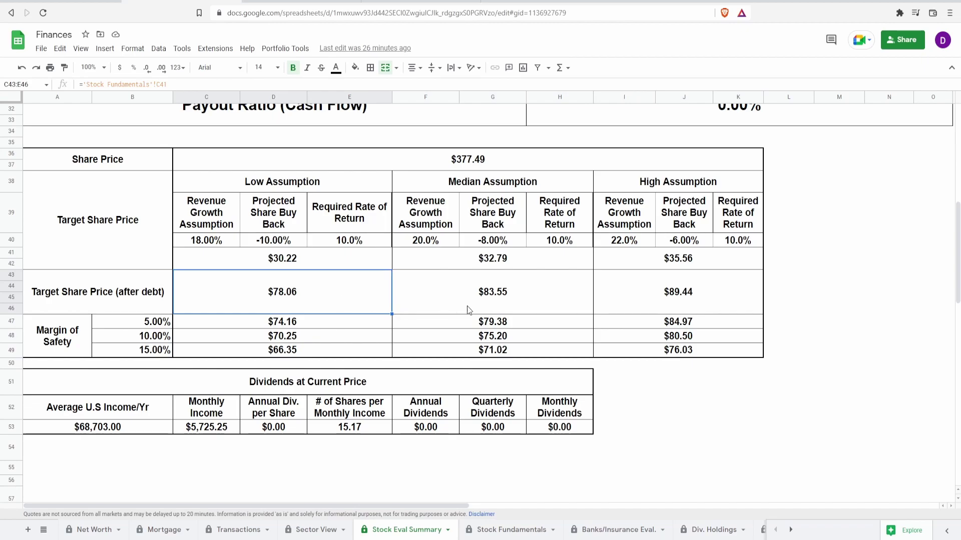
left_click_drag(711, 353, 289, 260)
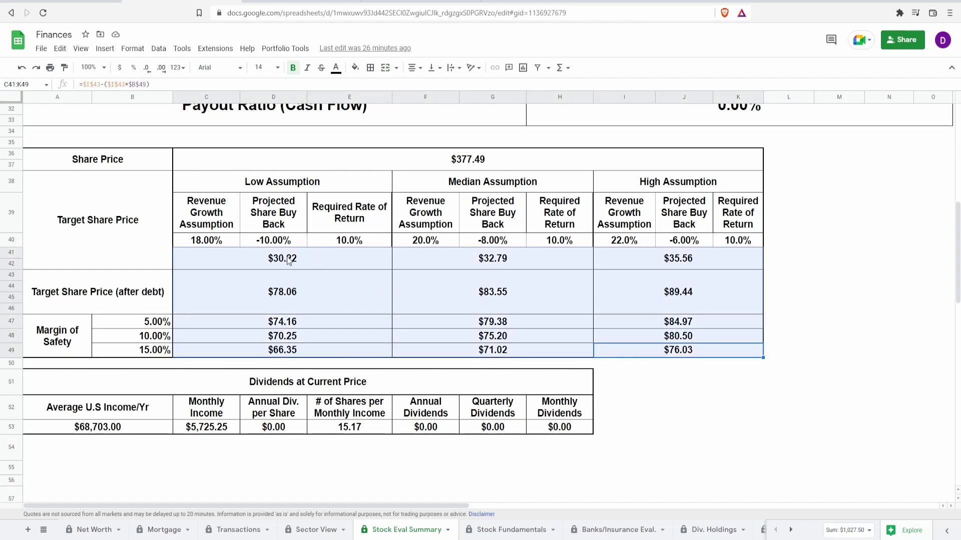
left_click(475, 161)
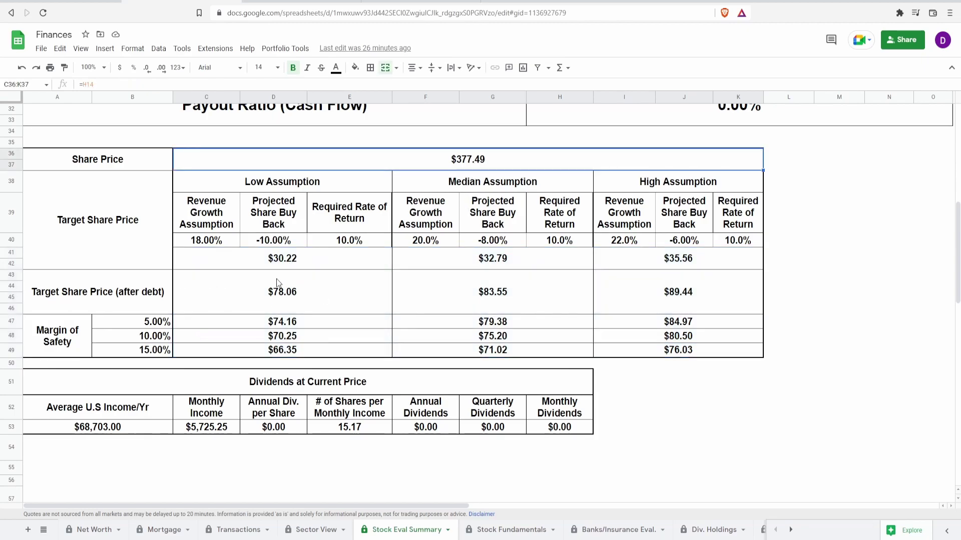
left_click(287, 264)
left_click(346, 293)
left_click(653, 303)
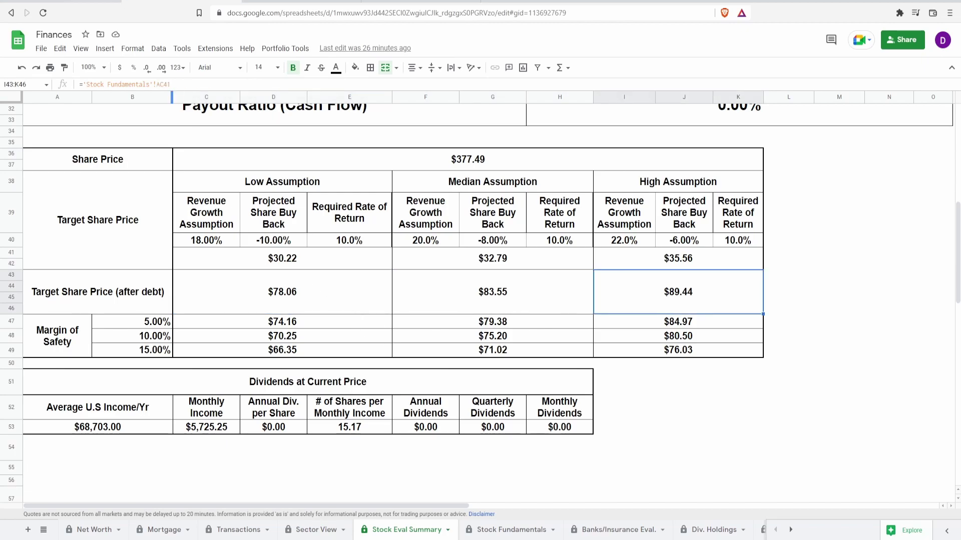
Switch to the Seeking Alpha SHOP page, check the 52-week high, and return to the Finances spreadsheet.
key("ctrl+Tab")
left_click_drag(621, 298, 652, 298)
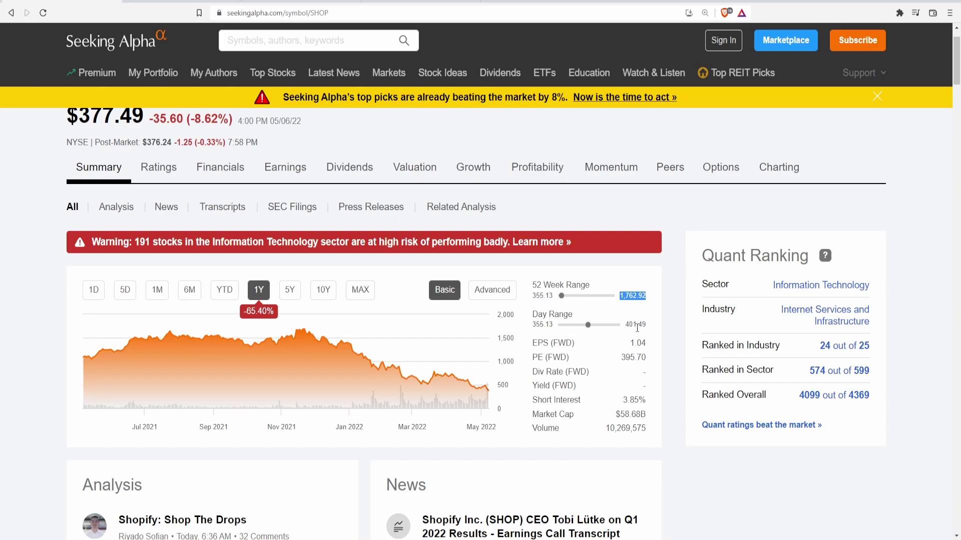
left_click(167, 2)
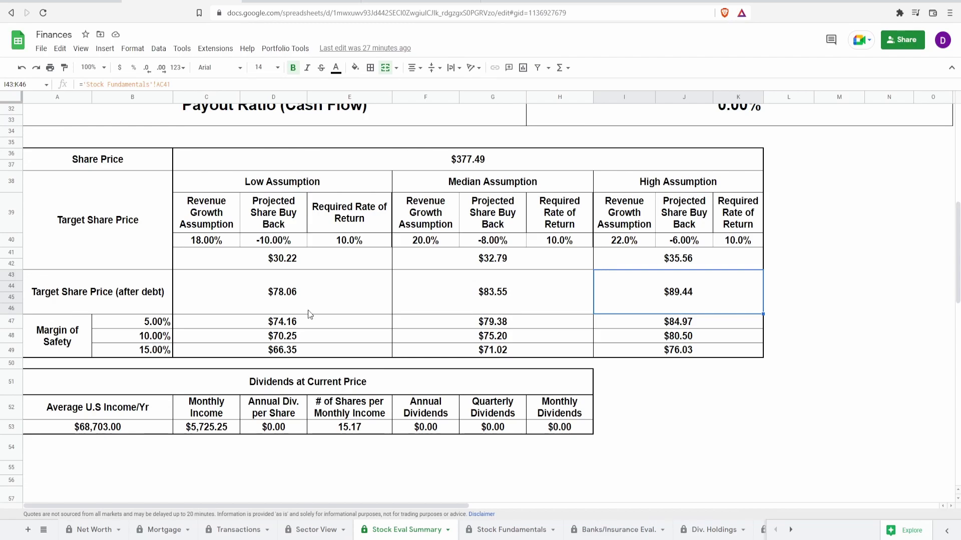
Review the high and low target share prices alongside the growth, buyback and required return inputs of all three assumptions.
left_click(641, 250)
left_click(622, 296)
left_click(310, 294)
key("Up")
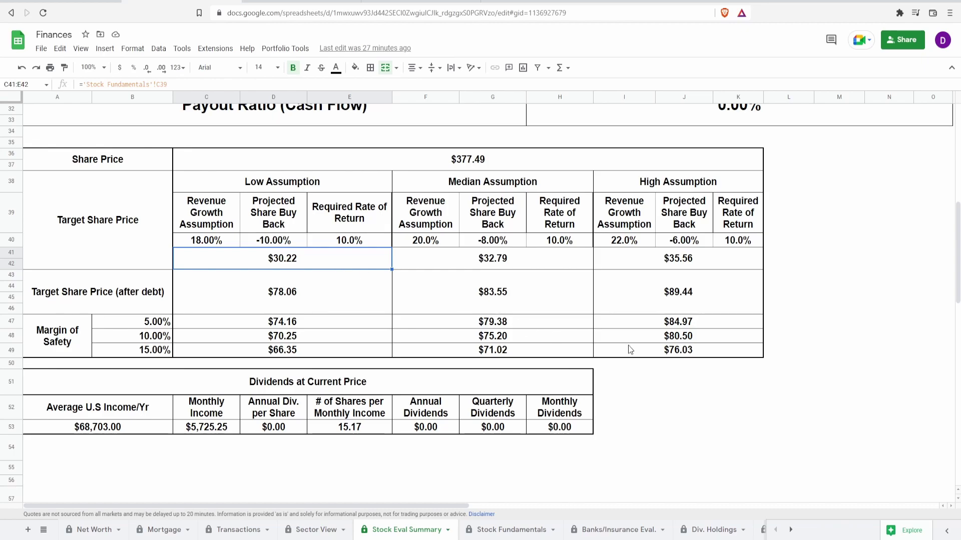
left_click_drag(629, 349, 339, 237)
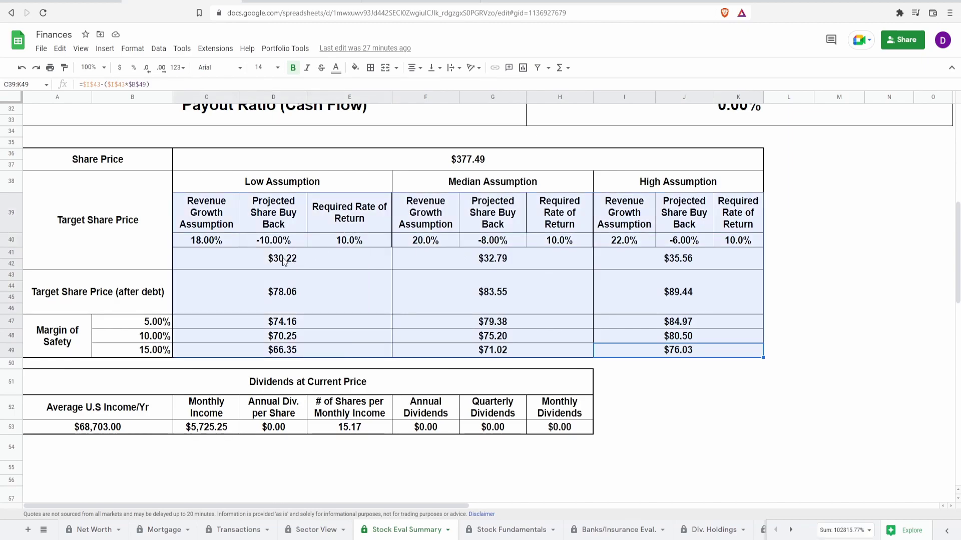
left_click_drag(197, 240, 719, 243)
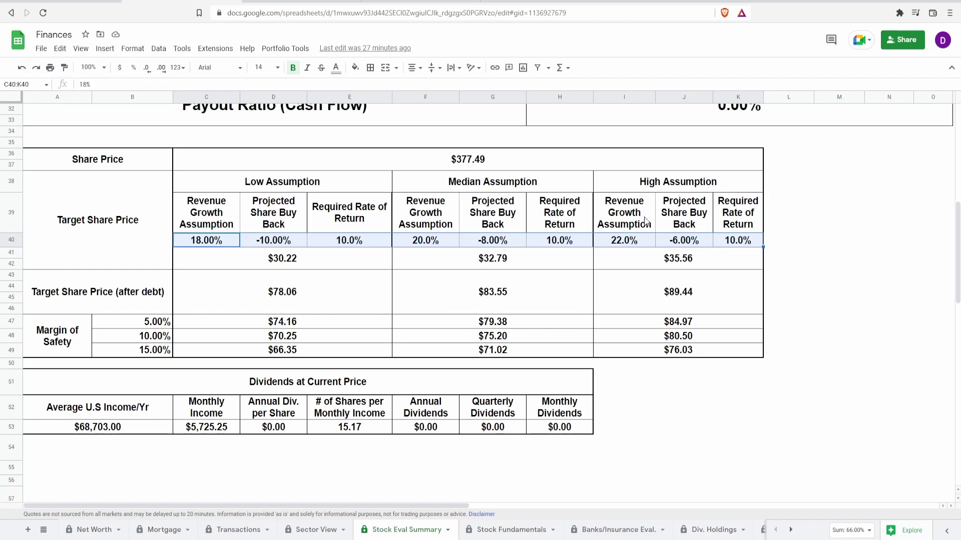
Try a 75% revenue growth and a 2% projected share buyback in the High Assumption and check its target price after debt.
left_click(621, 241)
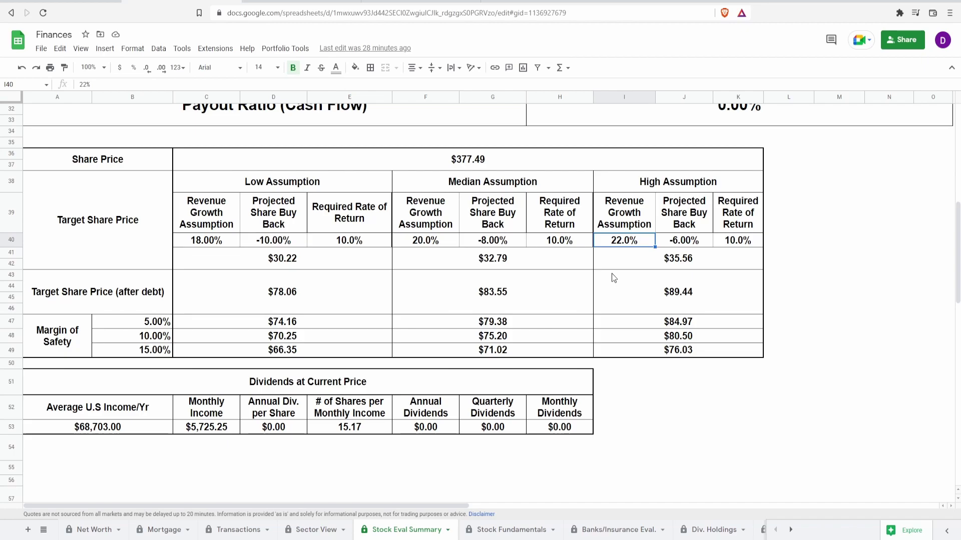
type("75")
key("Tab")
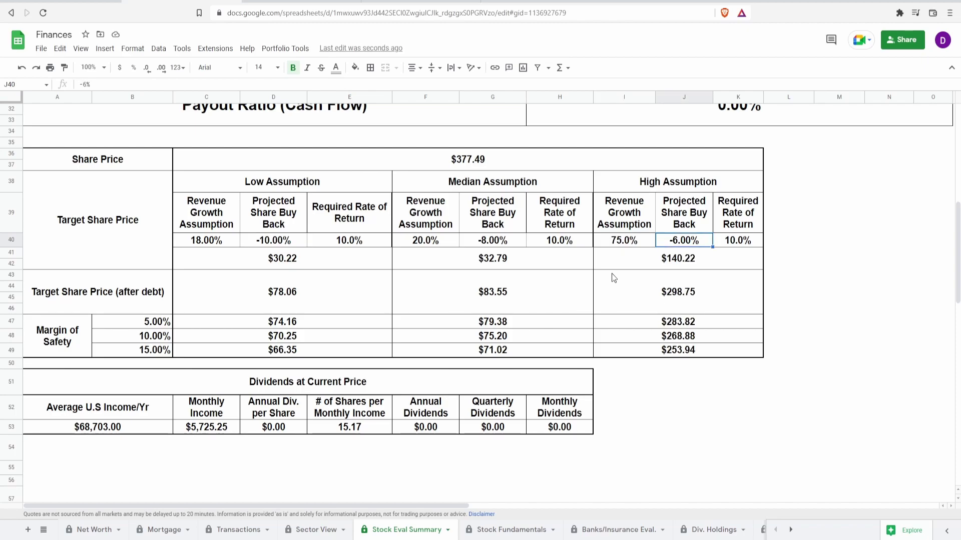
type("2")
key("Return")
key("Down")
key("Right")
left_click(611, 274)
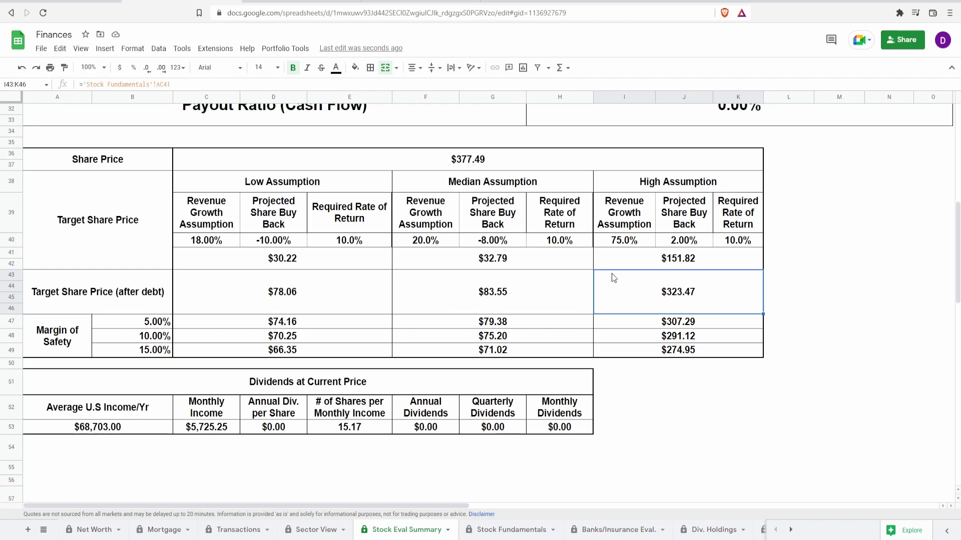
Undo the trial revenue growth and share buyback changes in the High Assumption.
key("Up")
key("Up")
key("Right")
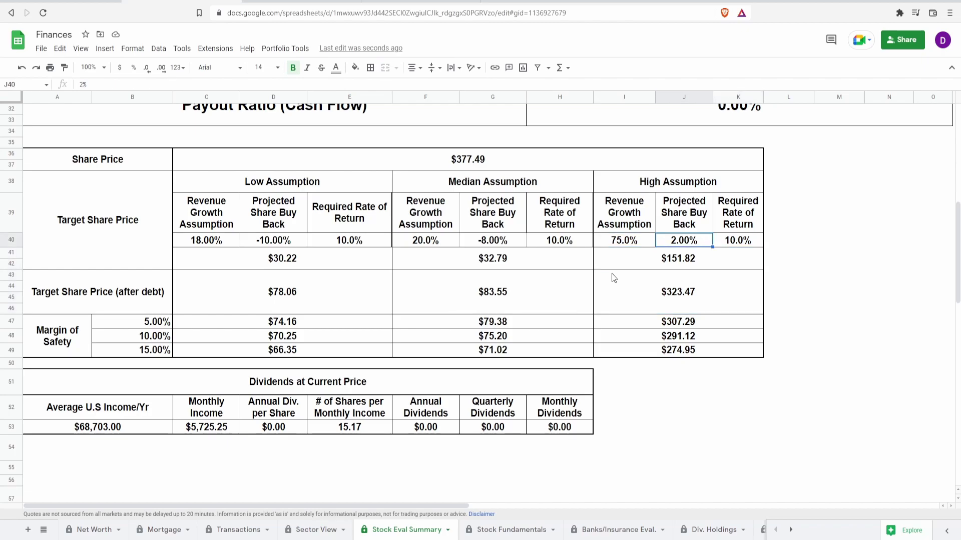
key("Left")
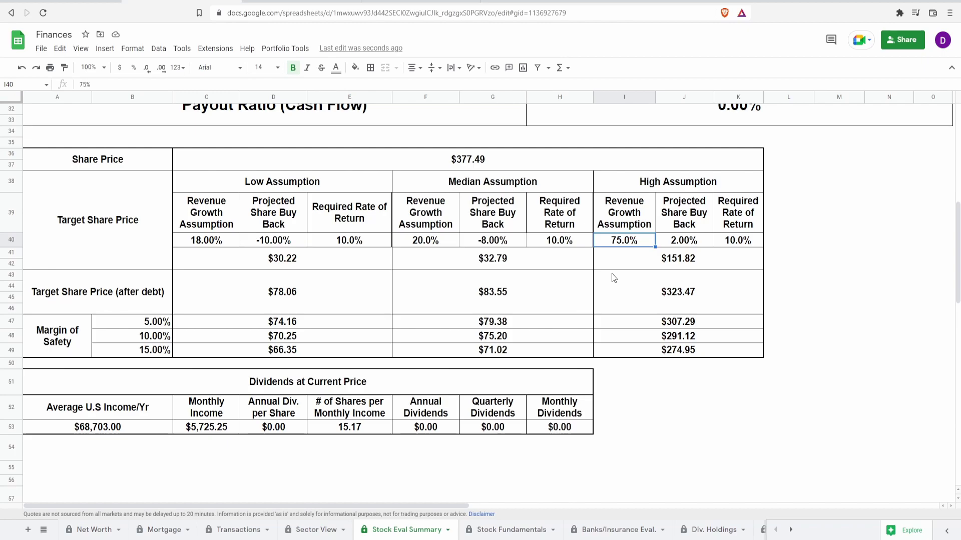
key("ctrl+z")
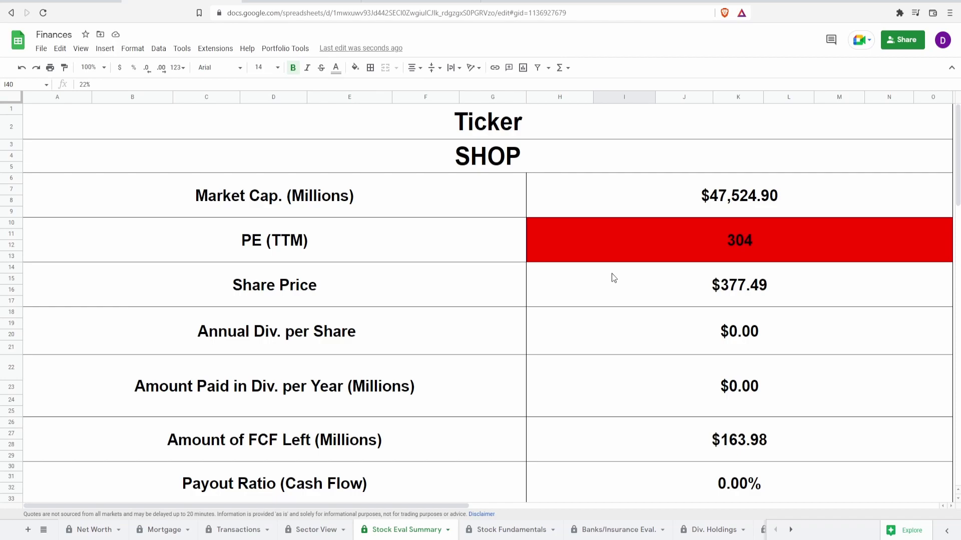
Check SHOP's share price and annual dividend per share in the summary's key metrics.
left_click(699, 290)
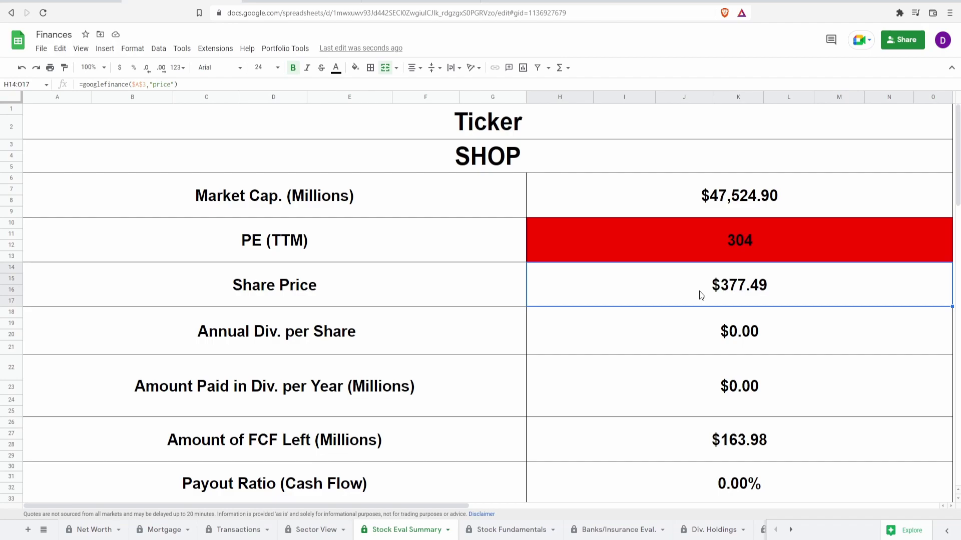
left_click(693, 344)
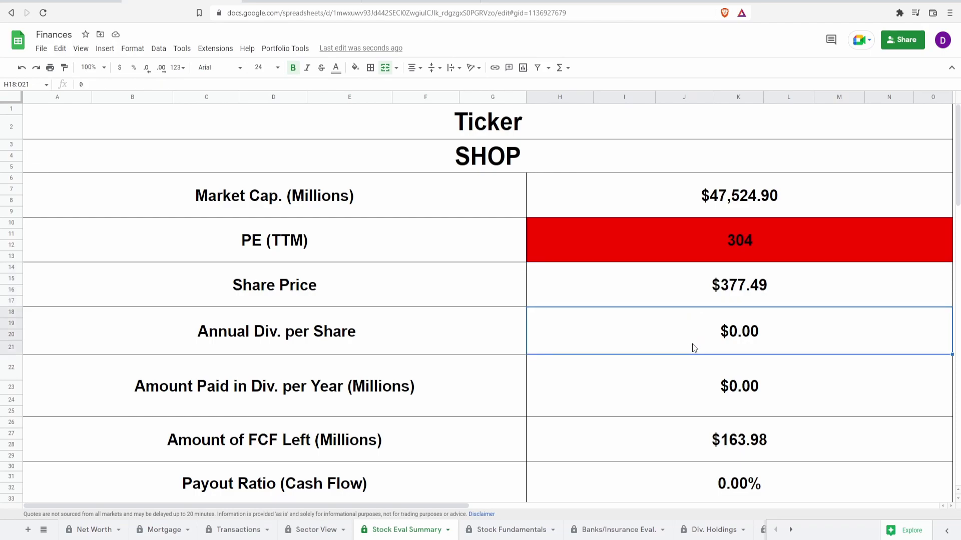